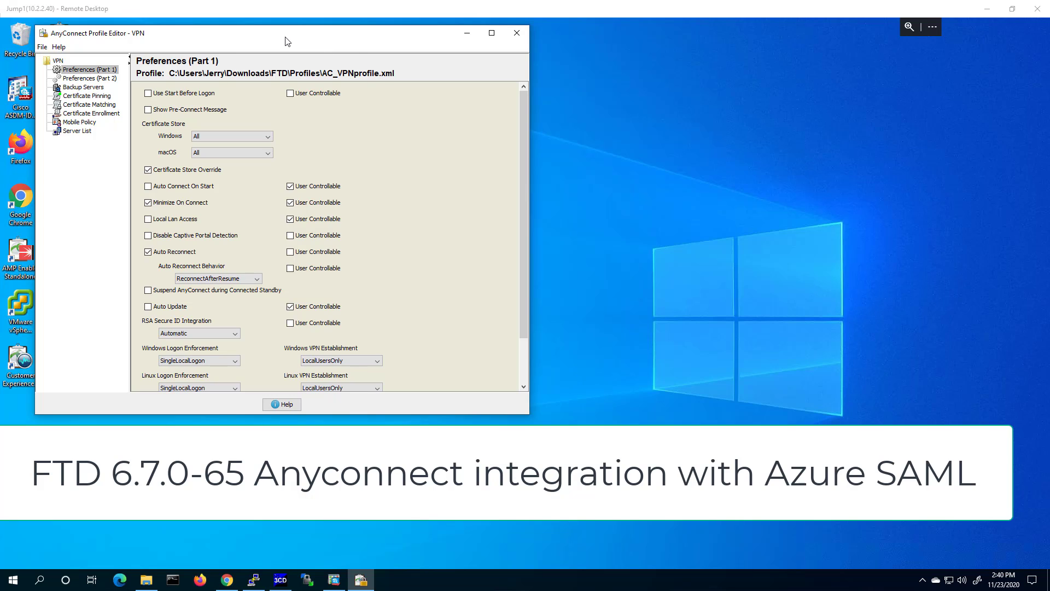
Move the Profile Editor window and make it taller so Preferences (Part 1) shows down to Clear SmartCard PIN.
{"action": "left_click_drag", "start_coordinate": [292, 40], "coordinate": [395, 57]}
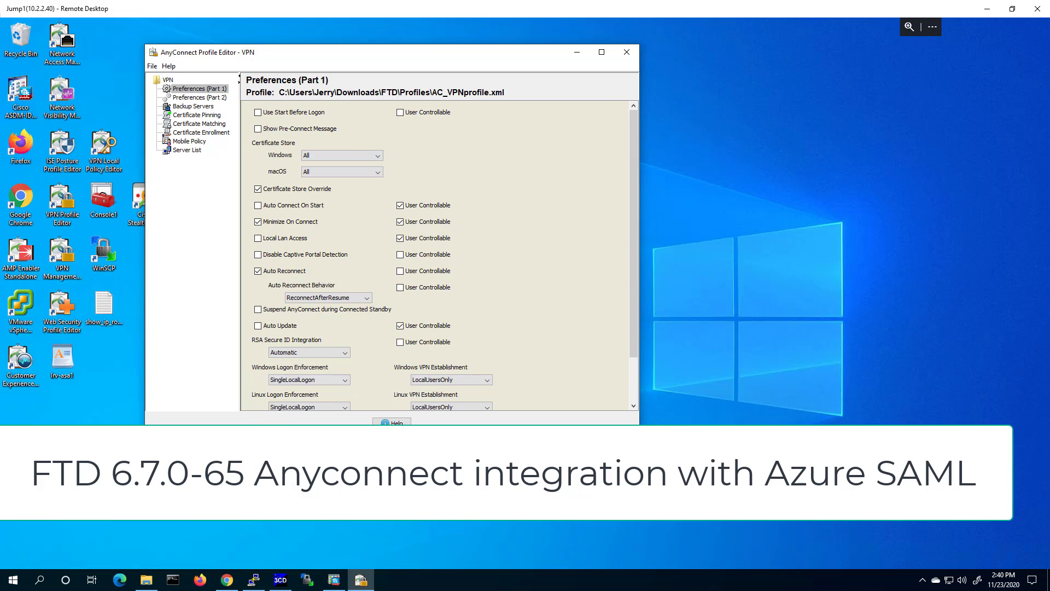
{"action": "left_click_drag", "start_coordinate": [392, 425], "coordinate": [392, 492]}
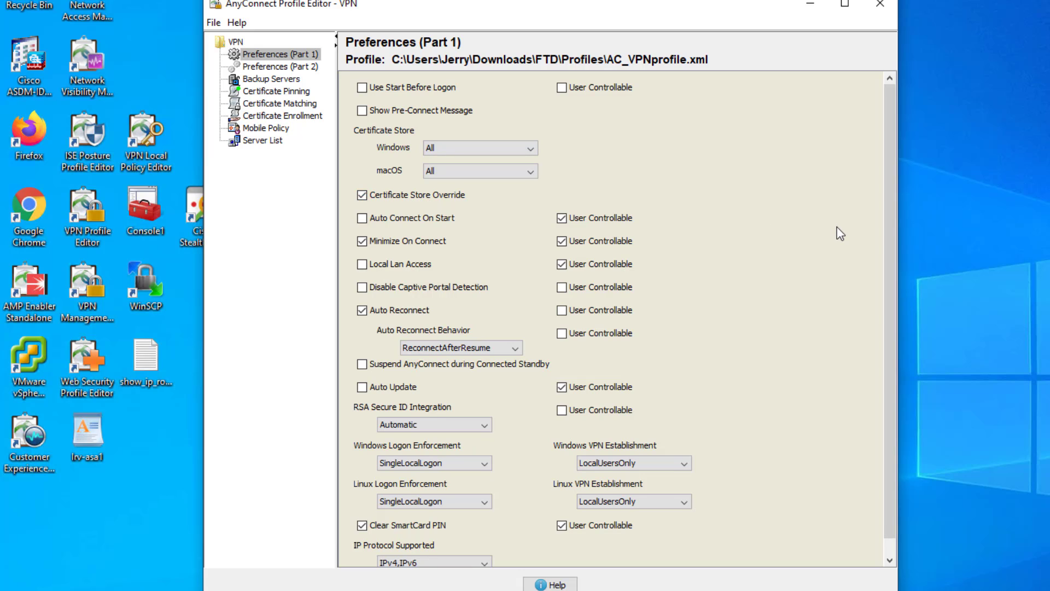
Look through Preferences (Part 2), then select the 1120ftd-azure entry in the Server List.
{"action": "scroll", "coordinate": [841, 234], "scroll_direction": "down", "scroll_amount": 1}
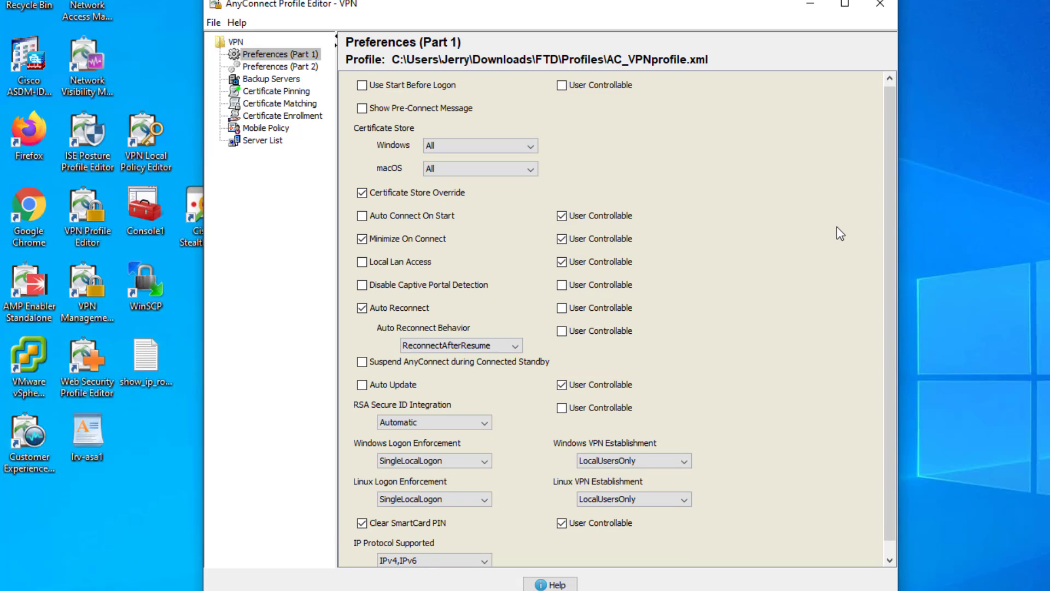
{"action": "left_click", "coordinate": [285, 68]}
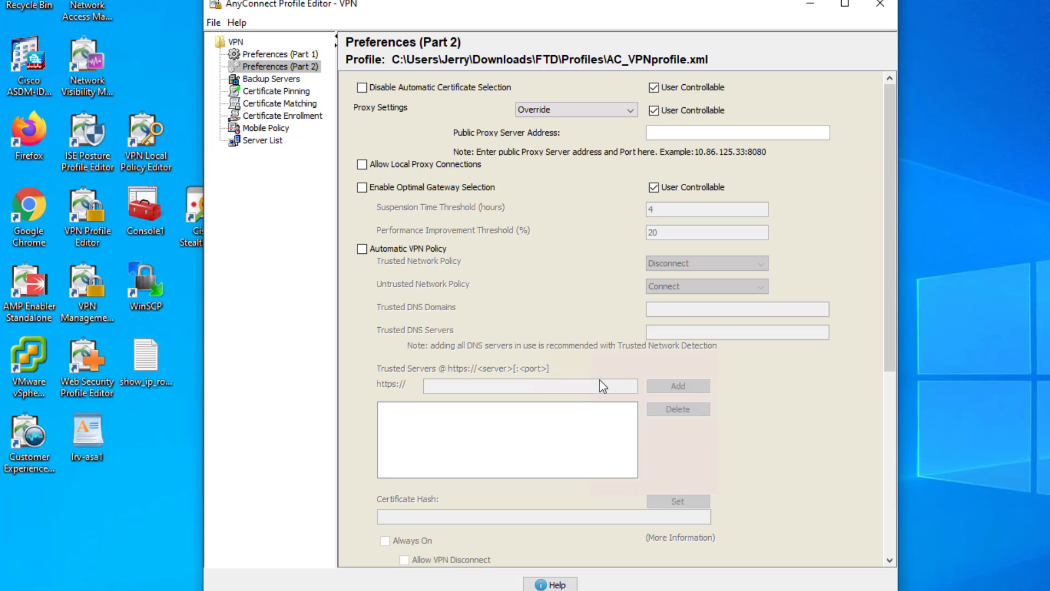
{"action": "scroll", "coordinate": [629, 359], "scroll_direction": "down", "scroll_amount": 5}
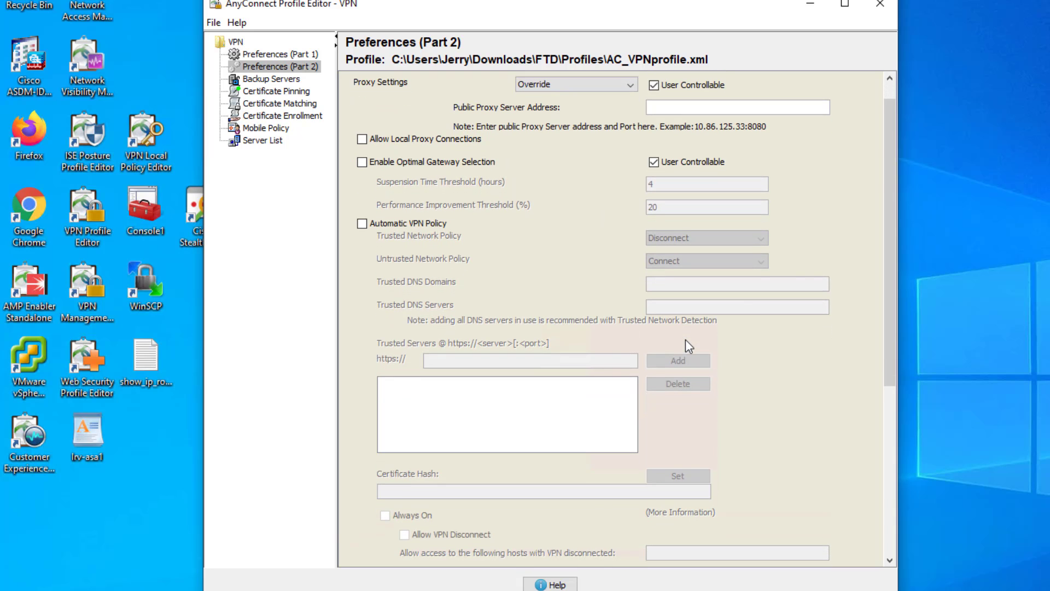
{"action": "left_click_drag", "start_coordinate": [891, 231], "coordinate": [880, 445]}
{"action": "left_click", "coordinate": [256, 141]}
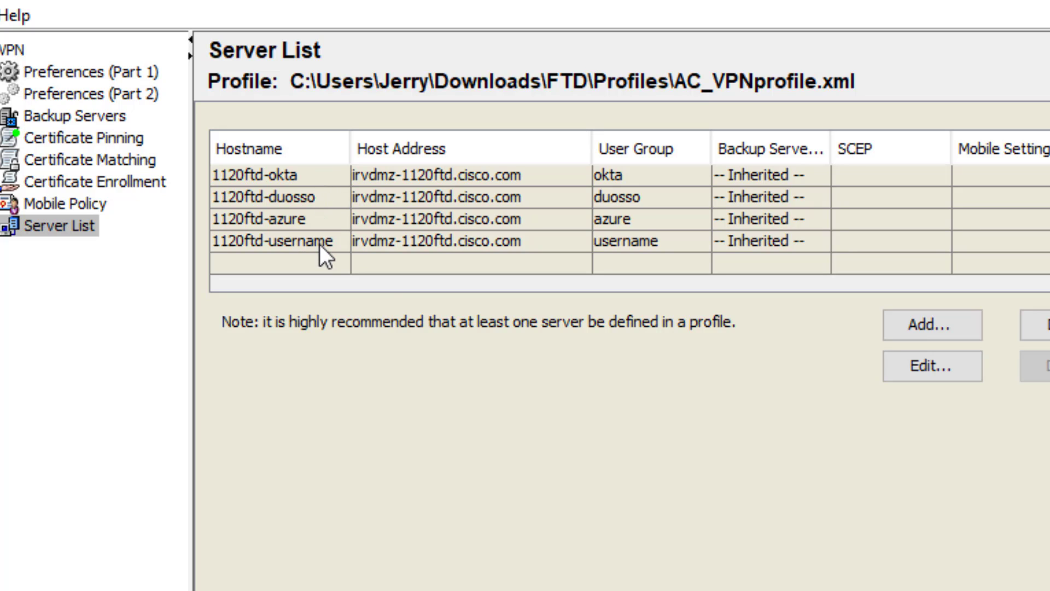
{"action": "left_click", "coordinate": [261, 217]}
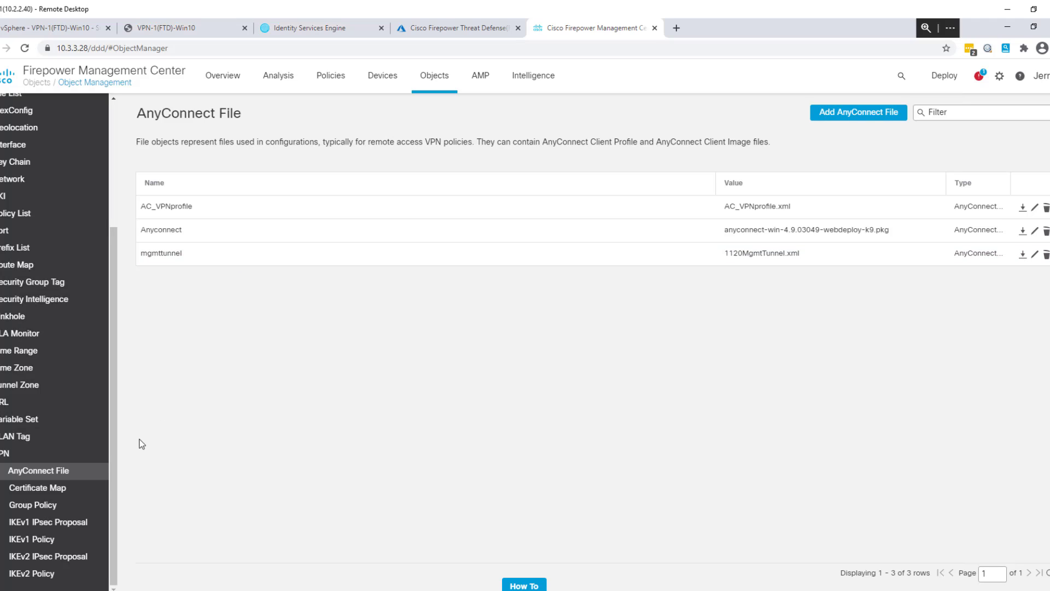
Show the URL objects, then expand PKI to list Cert Enrollment through Trusted CAs.
{"action": "left_click", "coordinate": [21, 402]}
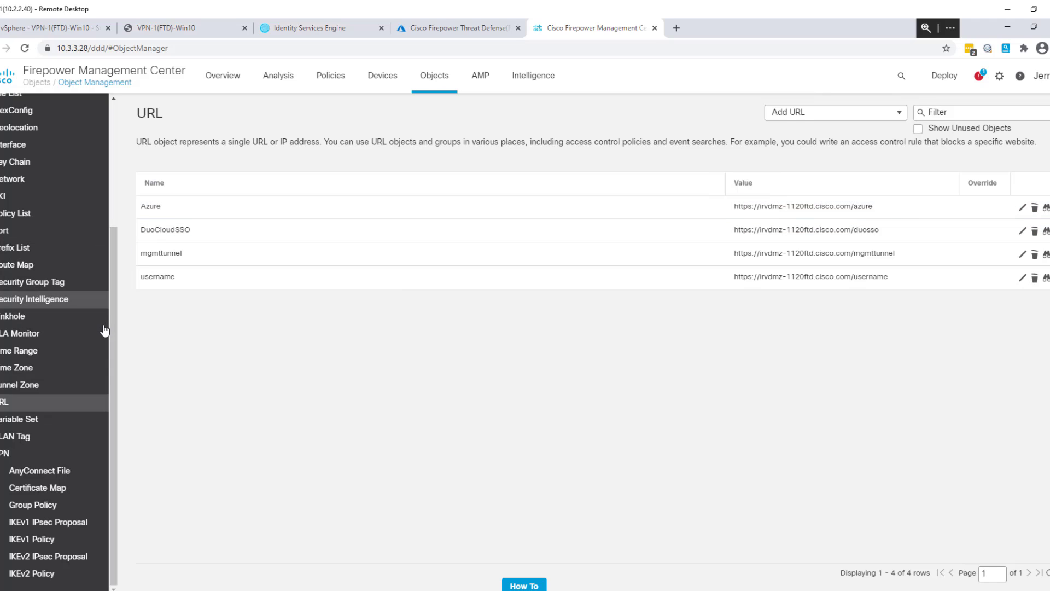
{"action": "left_click", "coordinate": [9, 202]}
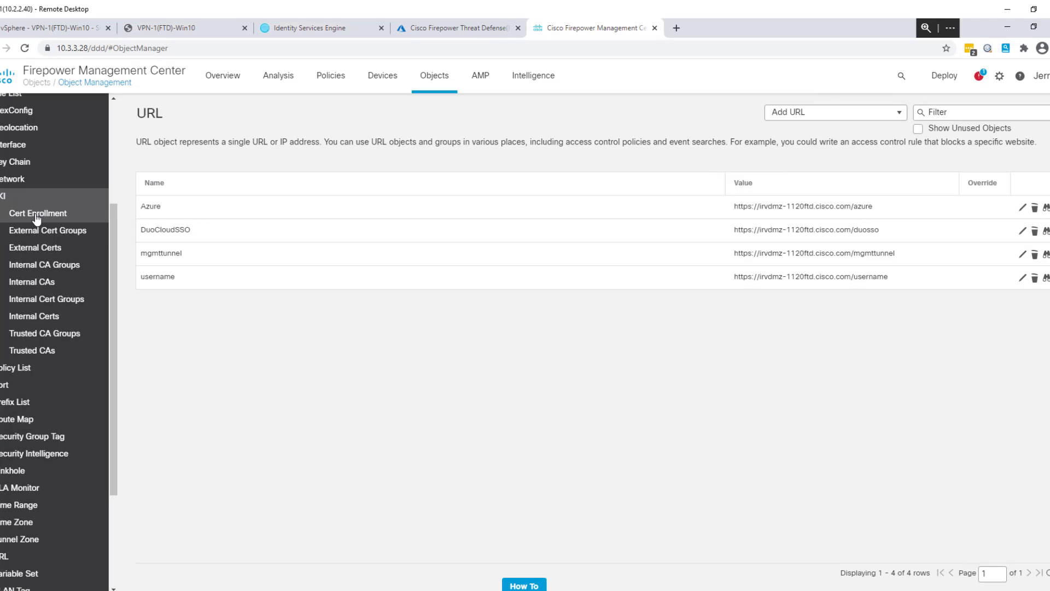
Open the AzureSAML entry under PKI > Cert Enrollment for editing.
{"action": "left_click", "coordinate": [37, 217]}
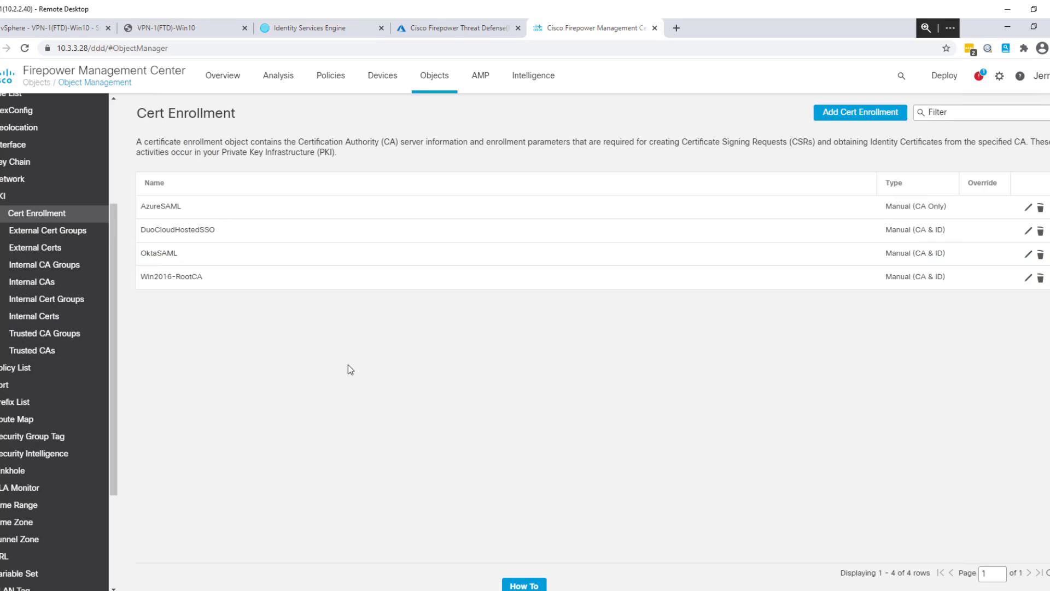
{"action": "left_click", "coordinate": [1029, 209]}
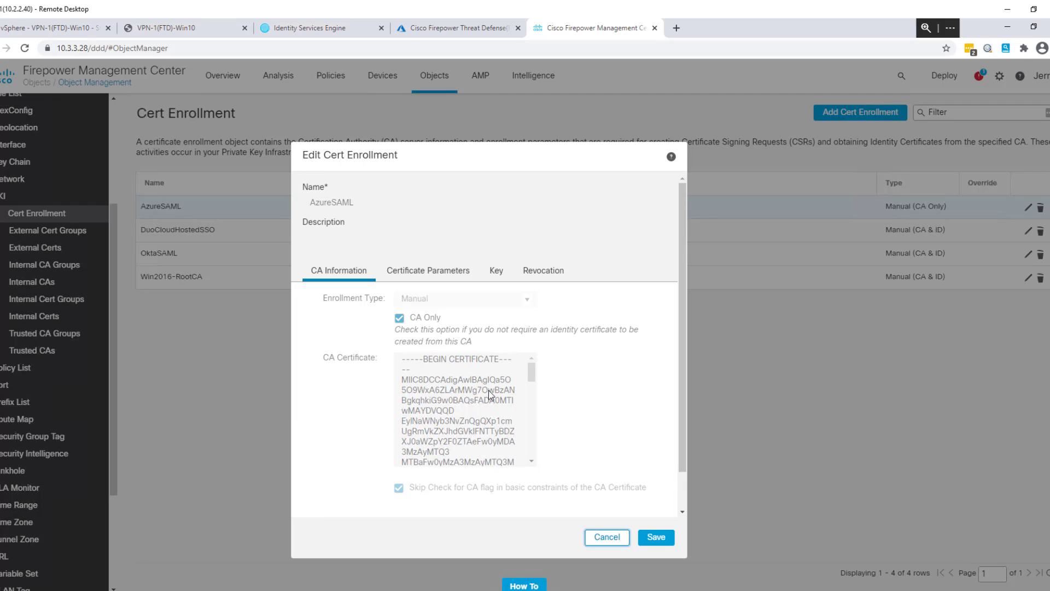
Go from Azure Home through Azure Active Directory and Enterprise applications to the Cisco FTD-Anyconnect single sign-on setup.
{"action": "left_click", "coordinate": [453, 28]}
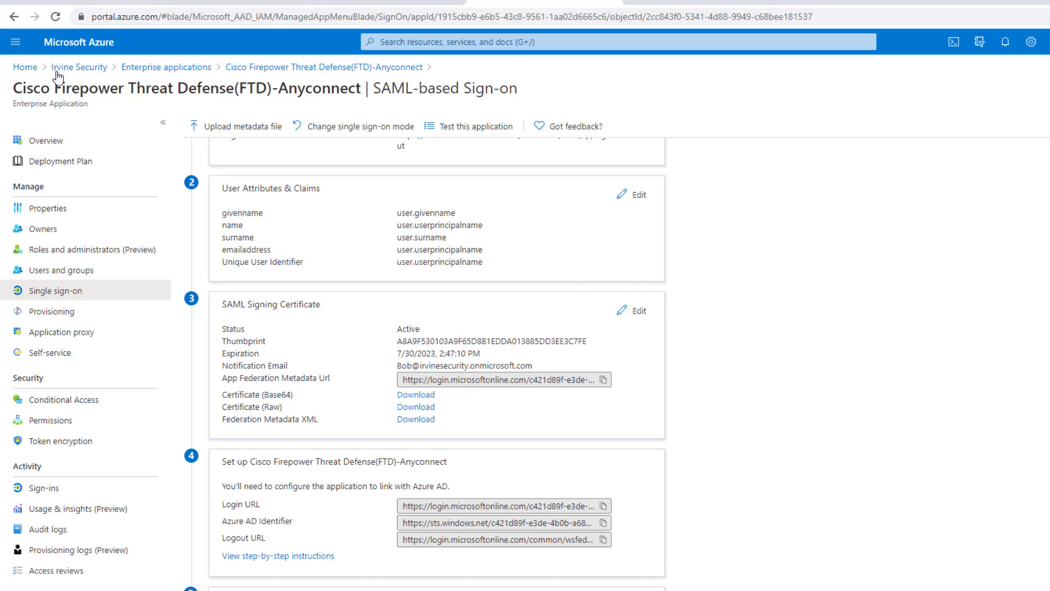
{"action": "left_click", "coordinate": [28, 67]}
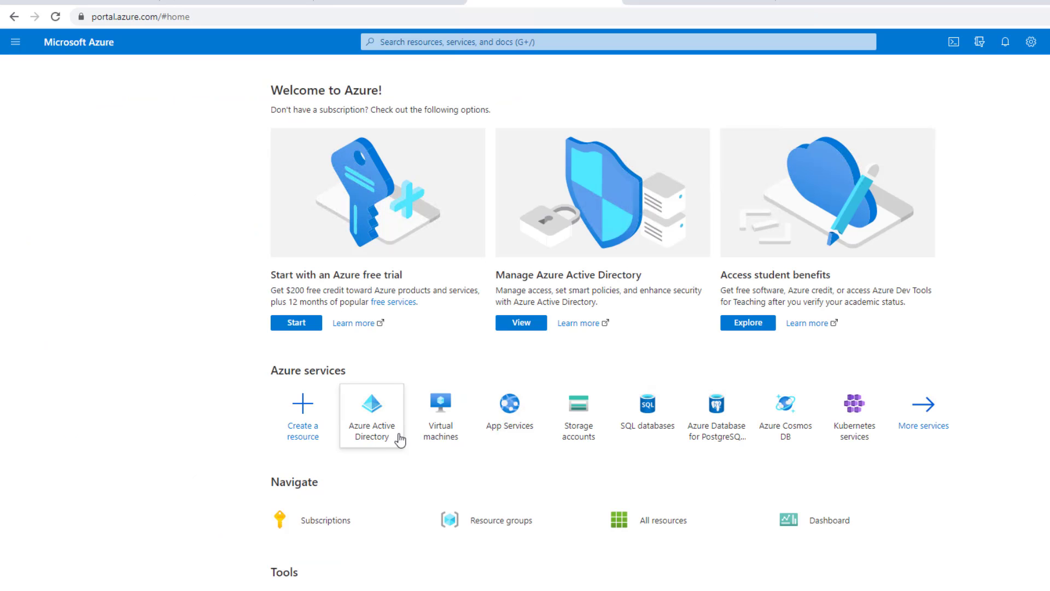
{"action": "left_click", "coordinate": [385, 411]}
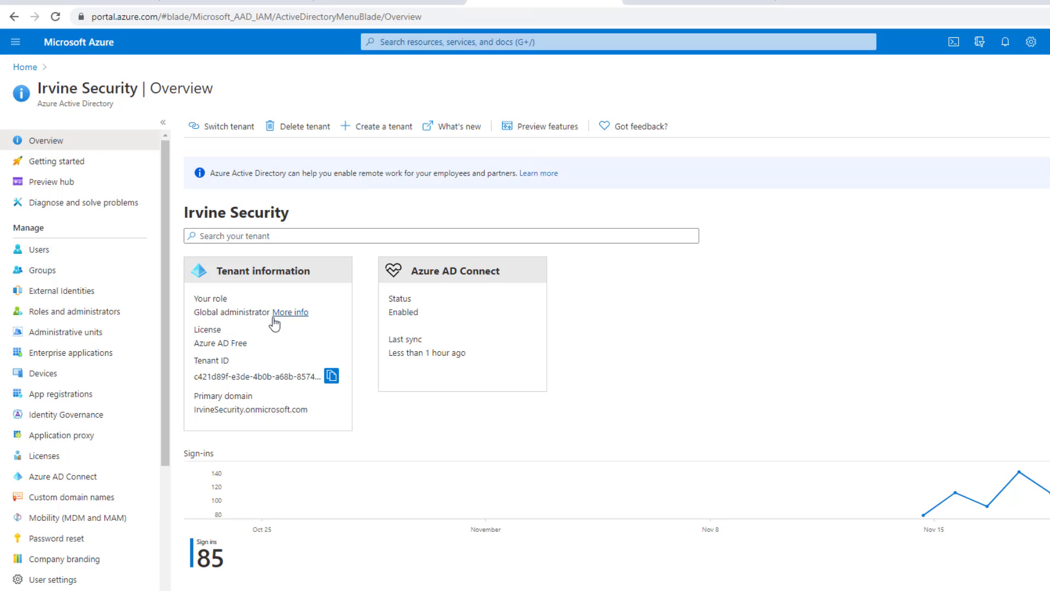
{"action": "left_click", "coordinate": [65, 357]}
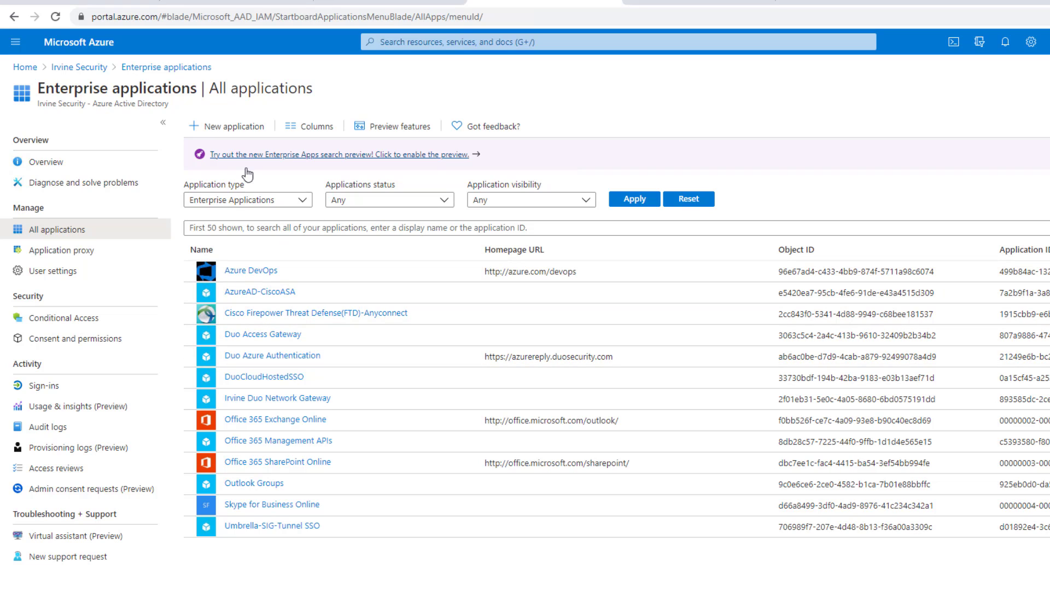
{"action": "left_click", "coordinate": [299, 317]}
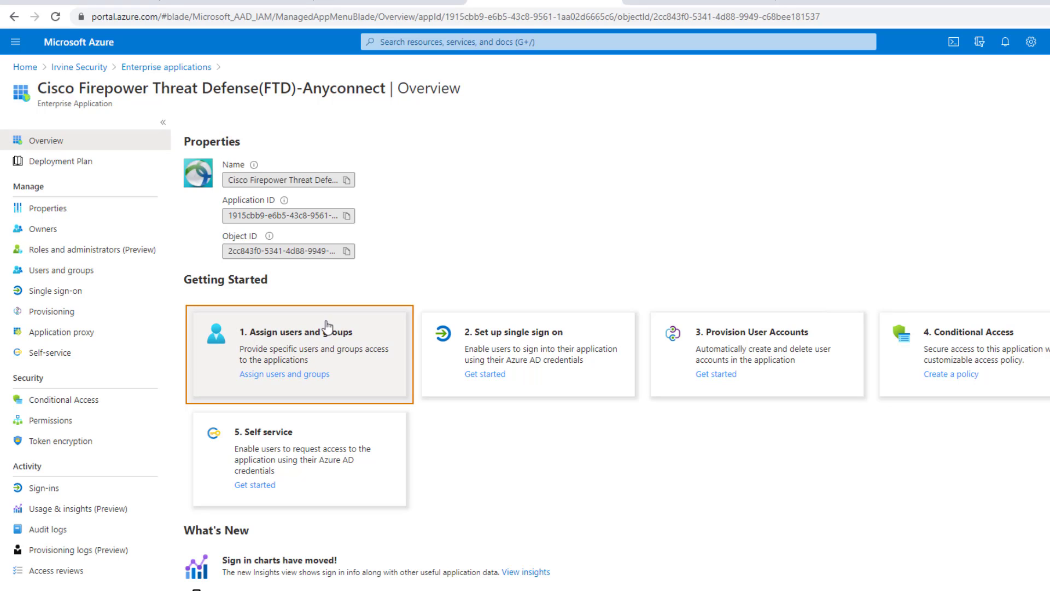
{"action": "left_click", "coordinate": [536, 358]}
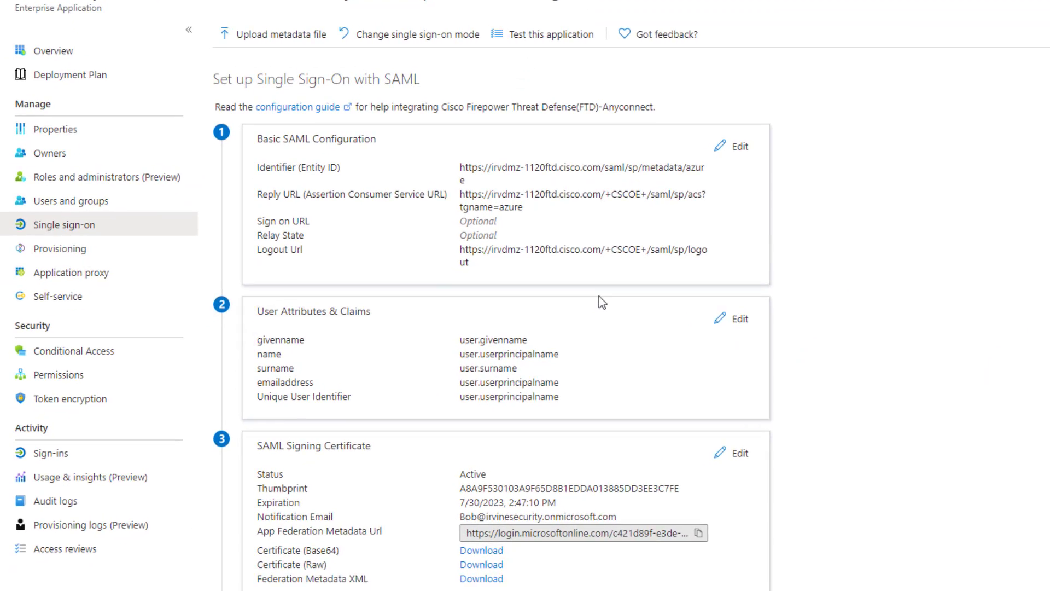
{"action": "scroll", "coordinate": [823, 290], "scroll_direction": "down", "scroll_amount": 3}
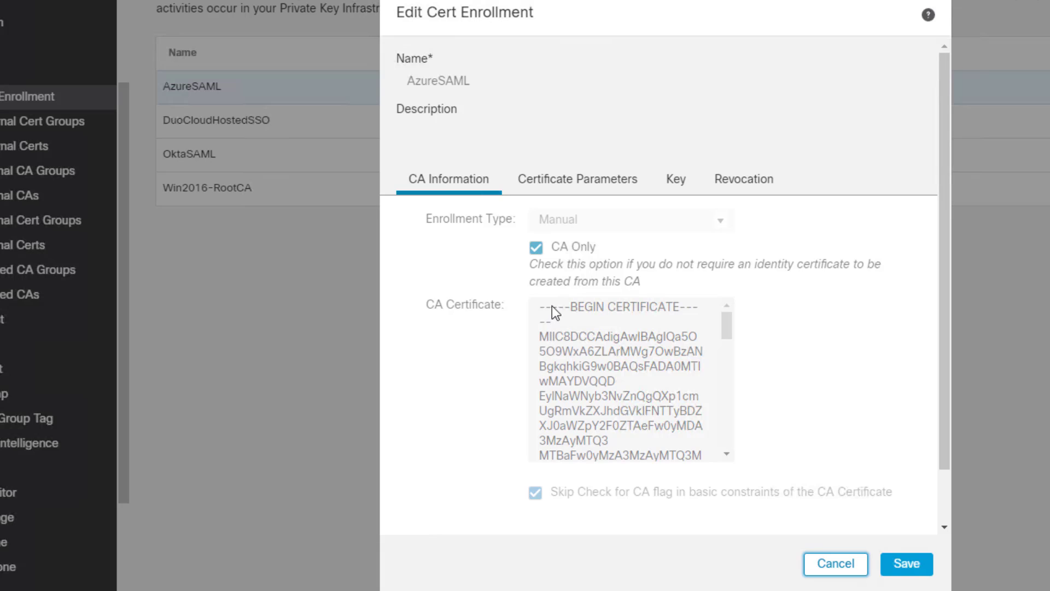
Scroll through the AzureSAML CA certificate, view its Certificate Parameters, and cancel without saving.
{"action": "left_click_drag", "start_coordinate": [728, 333], "coordinate": [721, 448]}
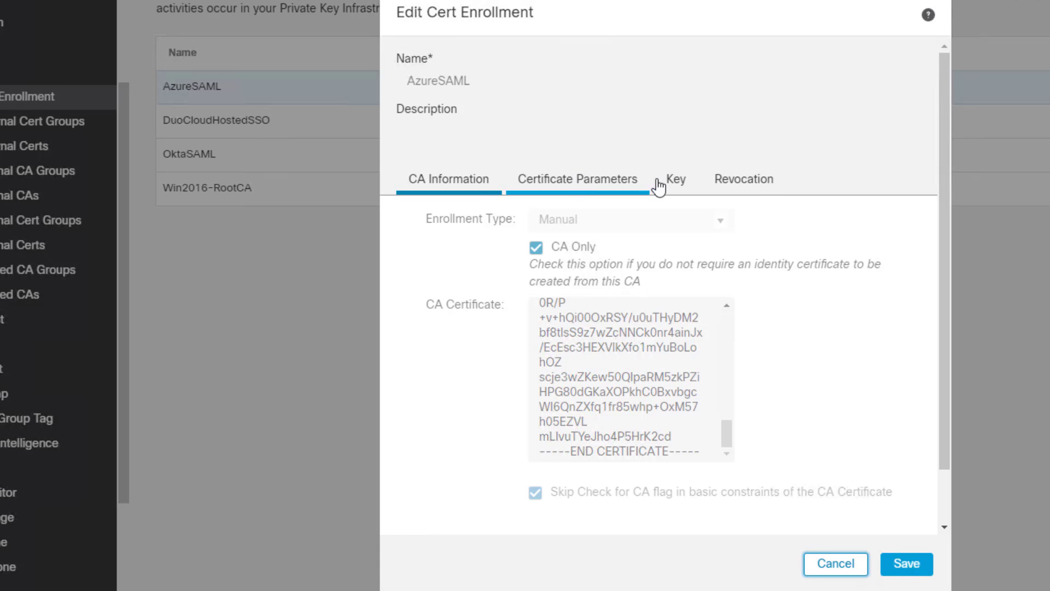
{"action": "left_click", "coordinate": [630, 186]}
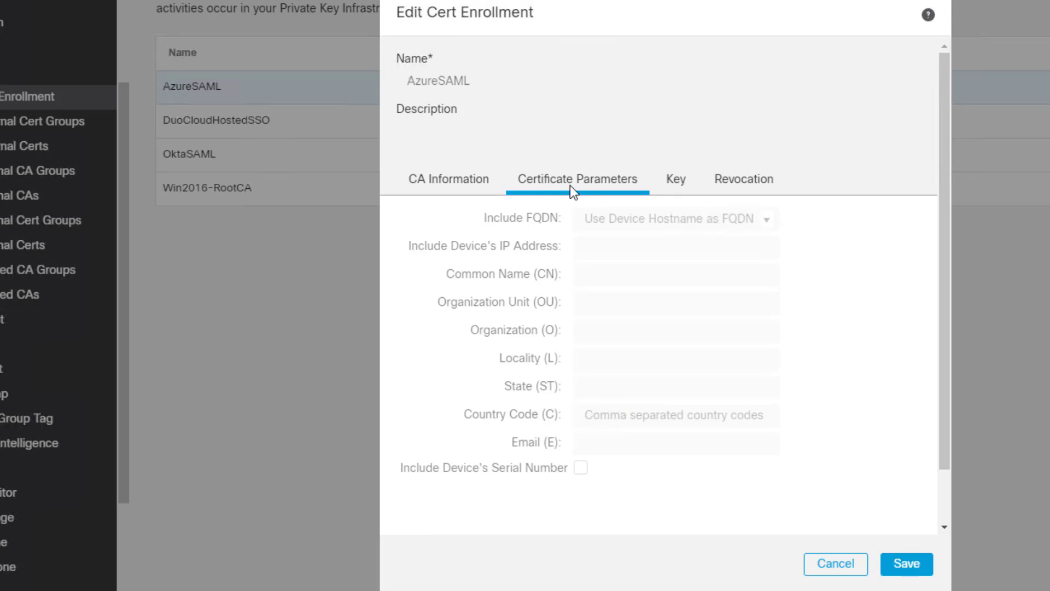
{"action": "left_click", "coordinate": [835, 563]}
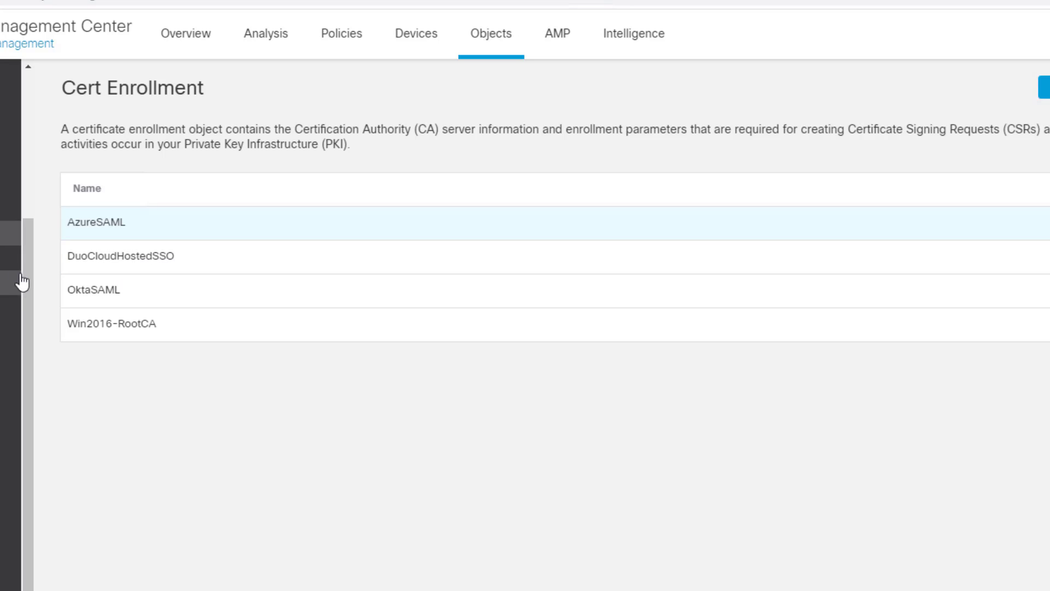
Edit AzureSAMLSSO under AAA Server > Single Sign-on Server and keep AzureSAML as identity provider certificate.
{"action": "left_click_drag", "start_coordinate": [38, 241], "coordinate": [37, 71]}
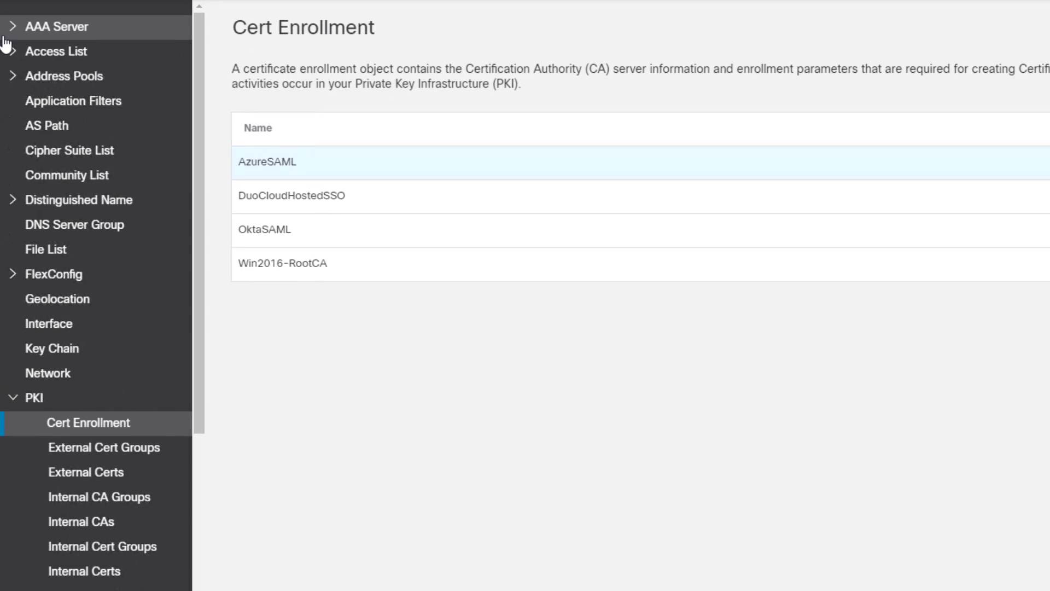
{"action": "left_click", "coordinate": [12, 27]}
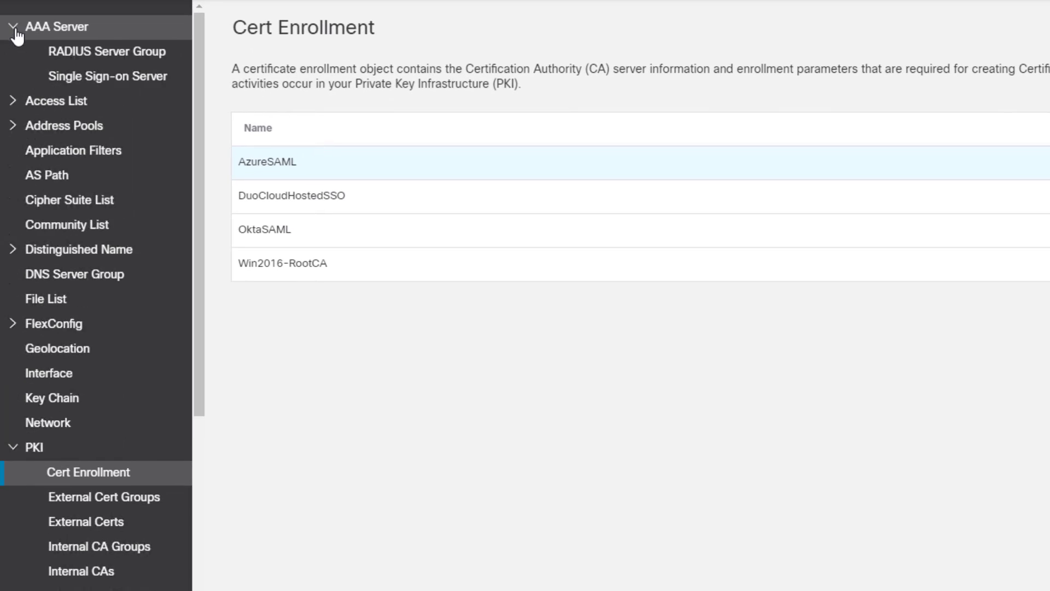
{"action": "left_click", "coordinate": [92, 79]}
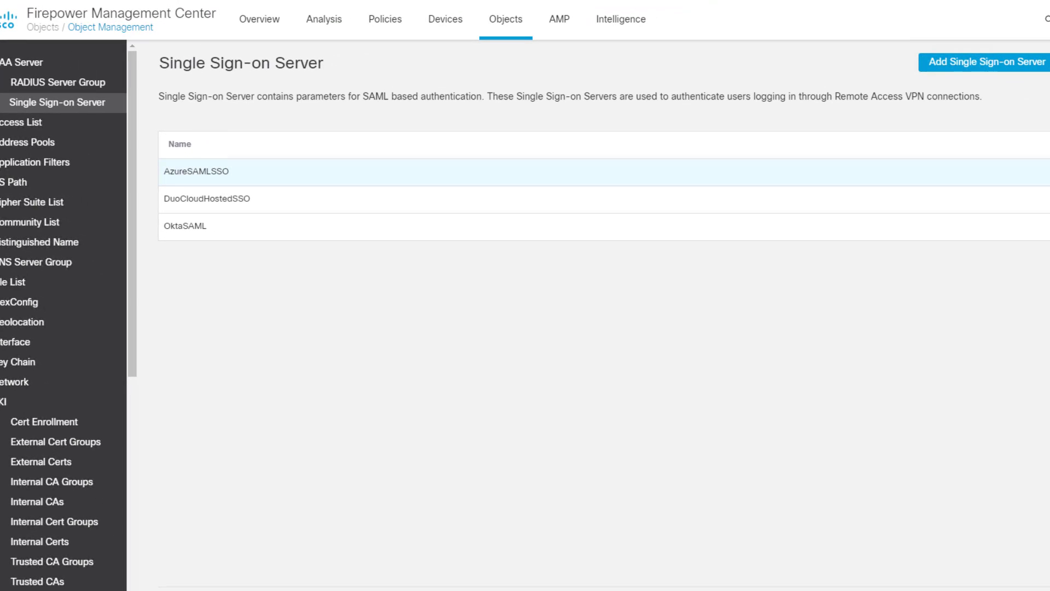
{"action": "left_click", "coordinate": [196, 171]}
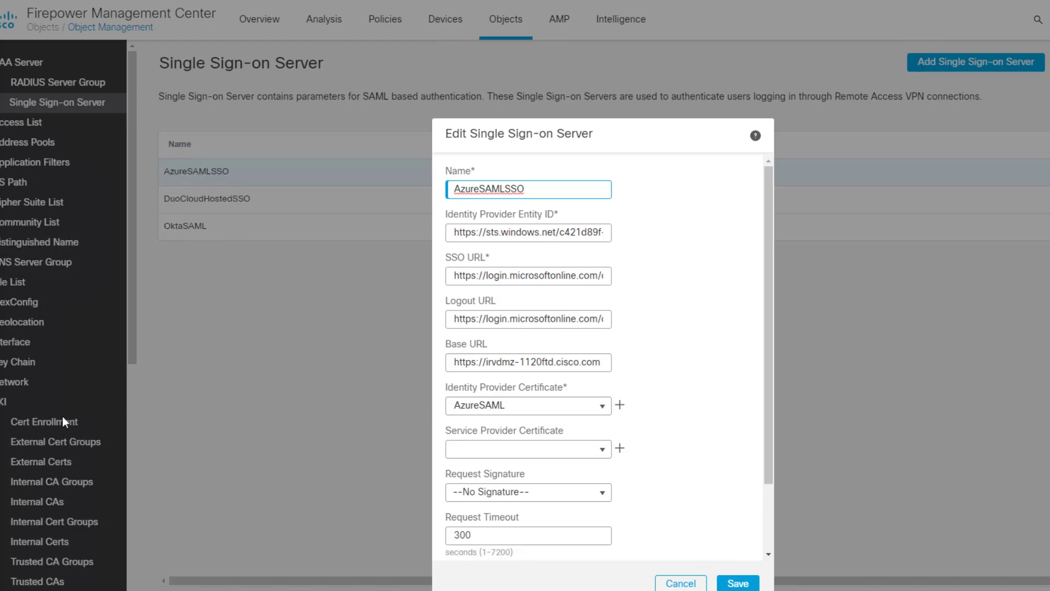
{"action": "left_click", "coordinate": [604, 411]}
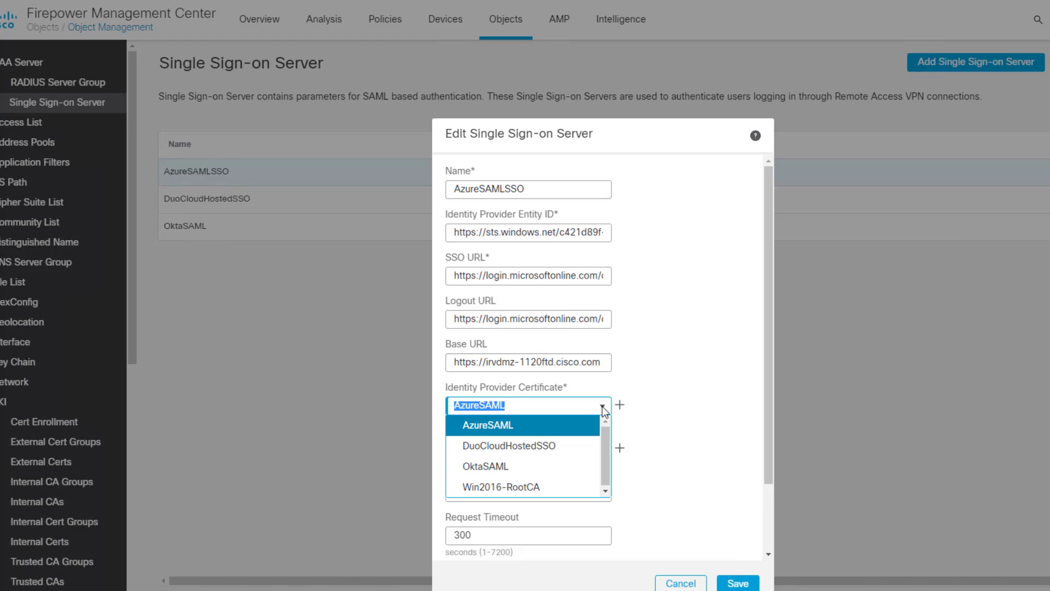
{"action": "left_click", "coordinate": [500, 433]}
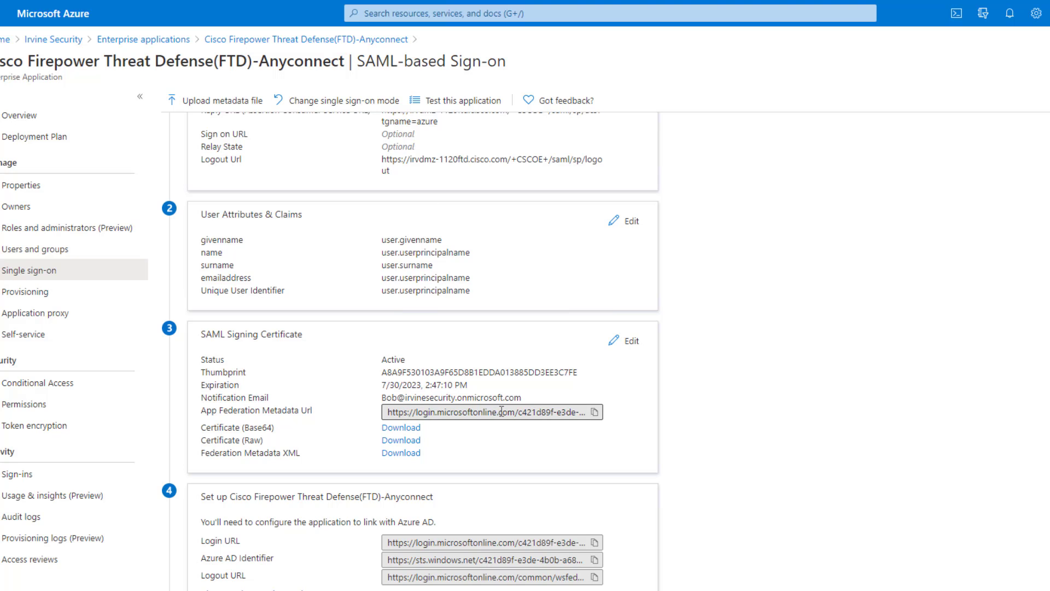
{"action": "scroll", "coordinate": [501, 406], "scroll_direction": "down", "scroll_amount": 2}
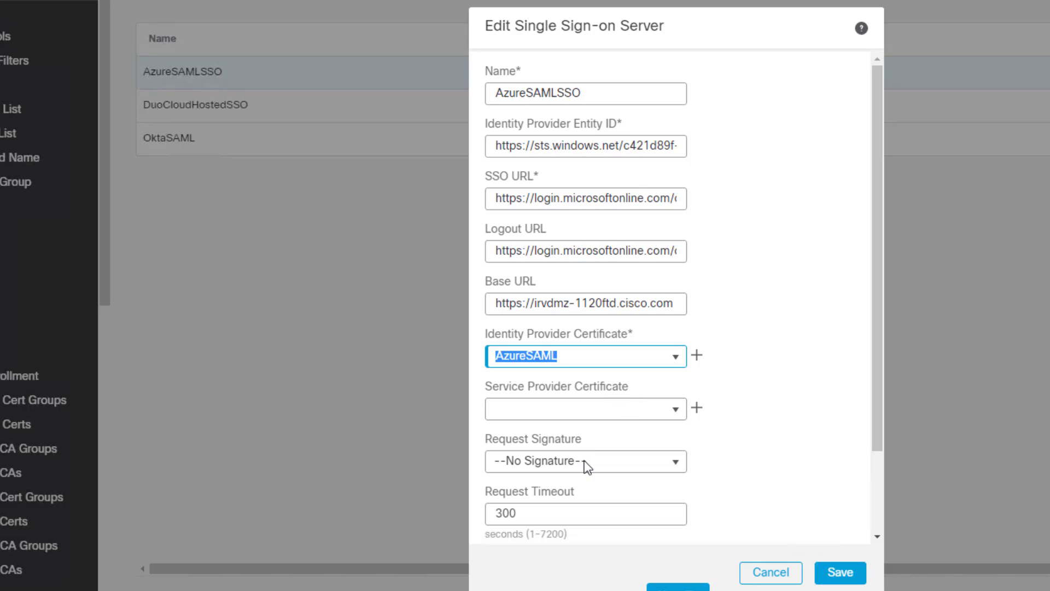
Scroll the AzureSAMLSSO settings and cancel, returning to the list of three single sign-on servers.
{"action": "scroll", "coordinate": [743, 424], "scroll_direction": "down", "scroll_amount": 2}
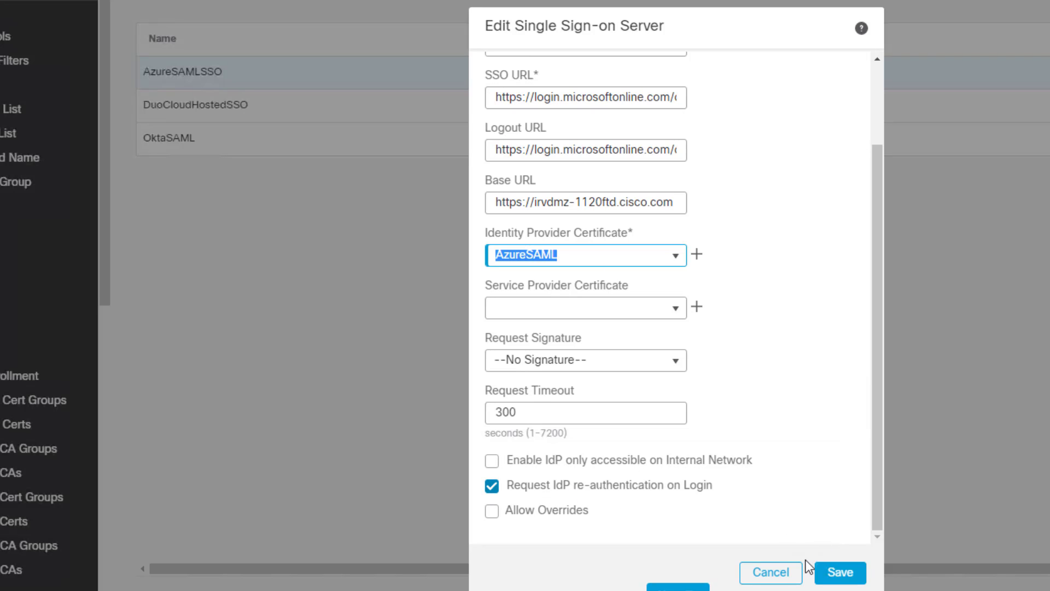
{"action": "left_click", "coordinate": [780, 574]}
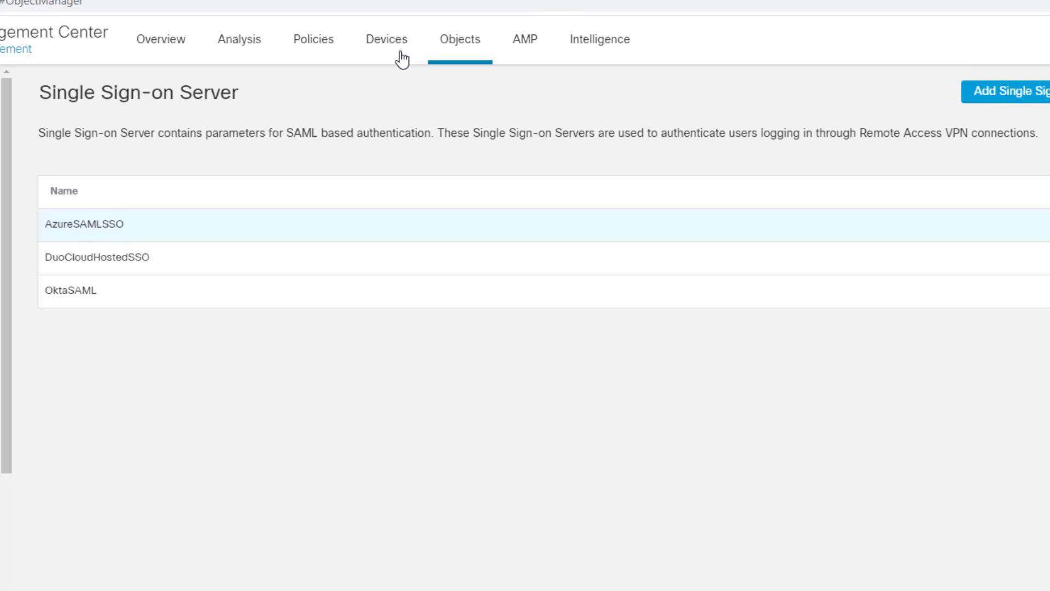
Go to Devices > Remote Access and edit the All-AnyconnectVPN policy.
{"action": "left_click", "coordinate": [377, 52]}
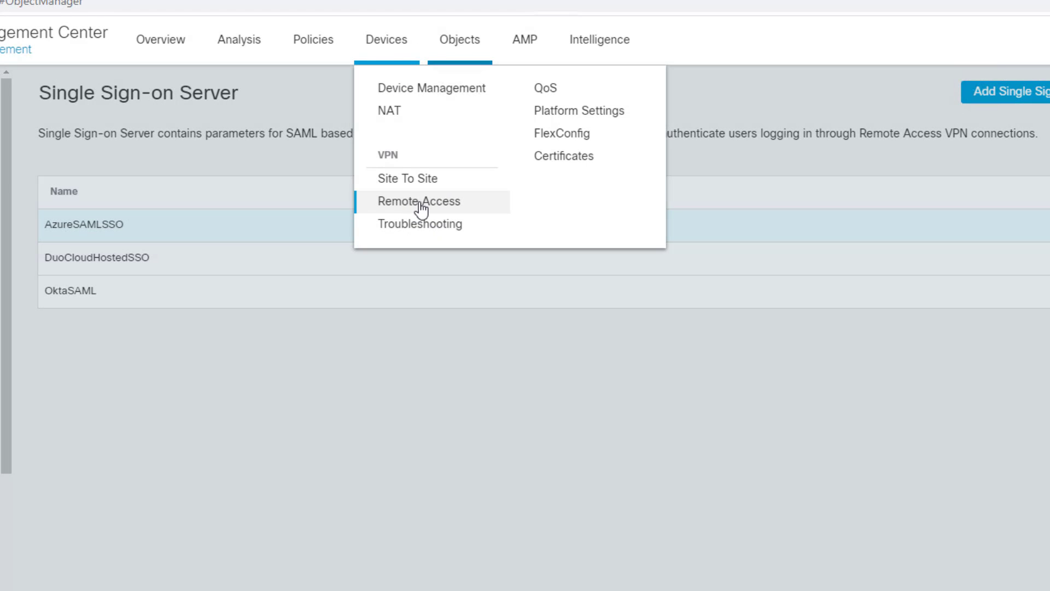
{"action": "left_click", "coordinate": [411, 200]}
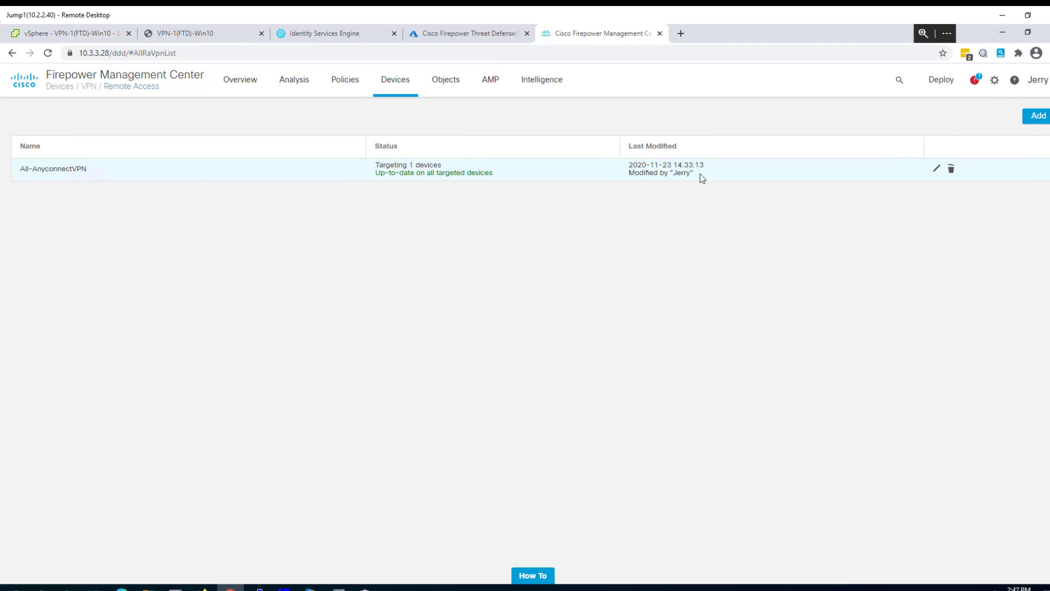
{"action": "left_click", "coordinate": [937, 168]}
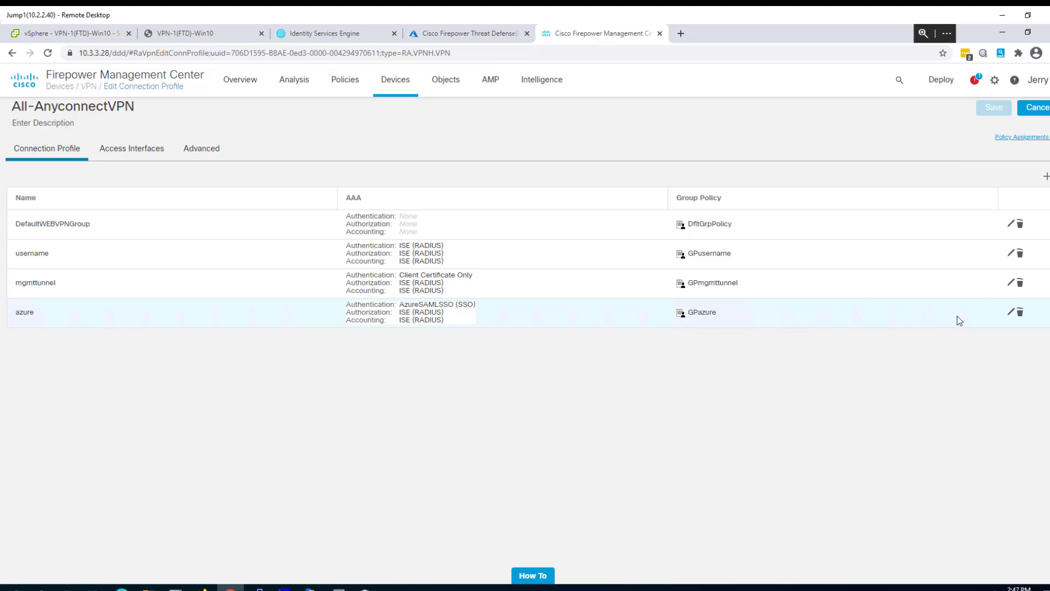
In the azure profile's AAA settings, choose SAML authentication with AzureSAMLSSO (SSO) as server.
{"action": "left_click", "coordinate": [1010, 314]}
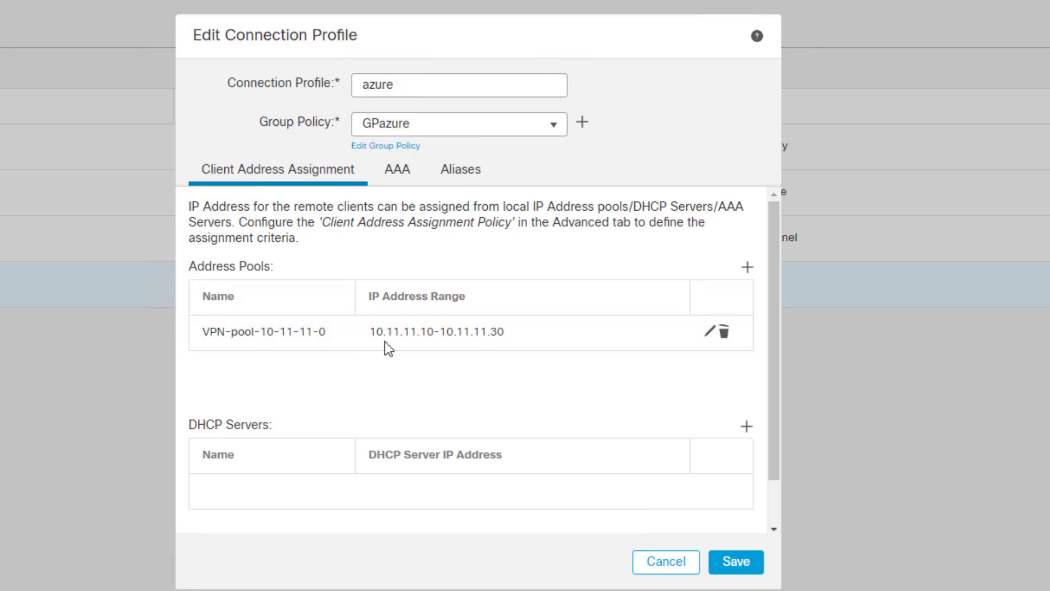
{"action": "left_click", "coordinate": [399, 183]}
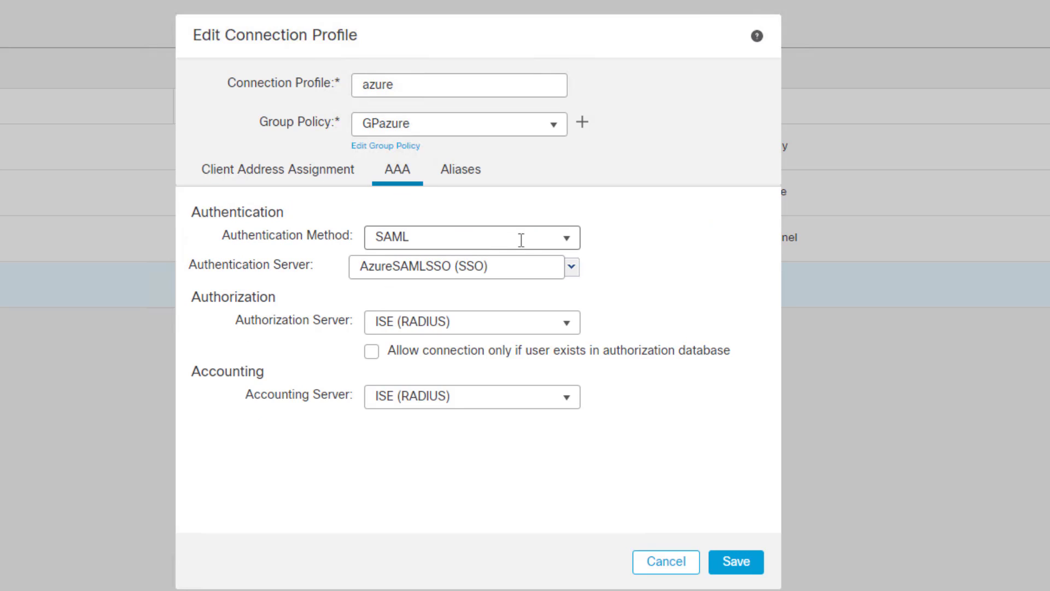
{"action": "left_click", "coordinate": [569, 243]}
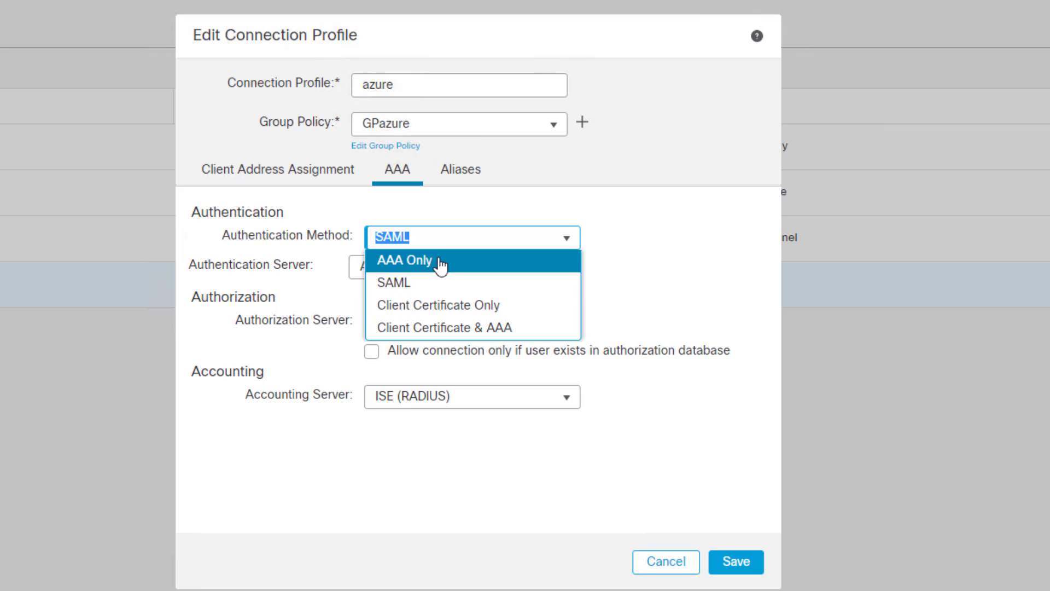
{"action": "left_click", "coordinate": [412, 281]}
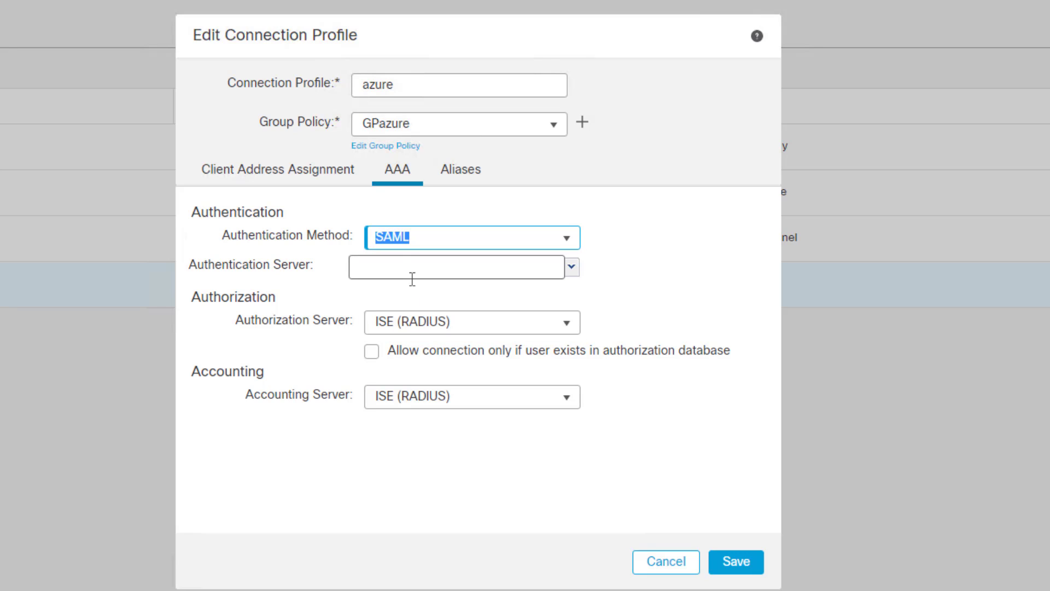
{"action": "left_click", "coordinate": [523, 269]}
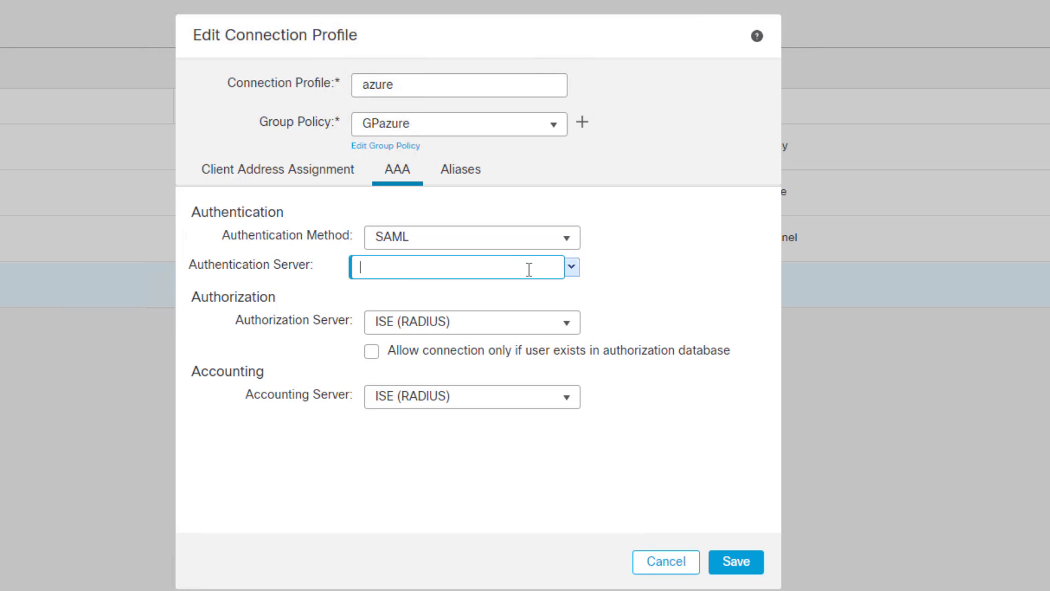
{"action": "left_click", "coordinate": [570, 268]}
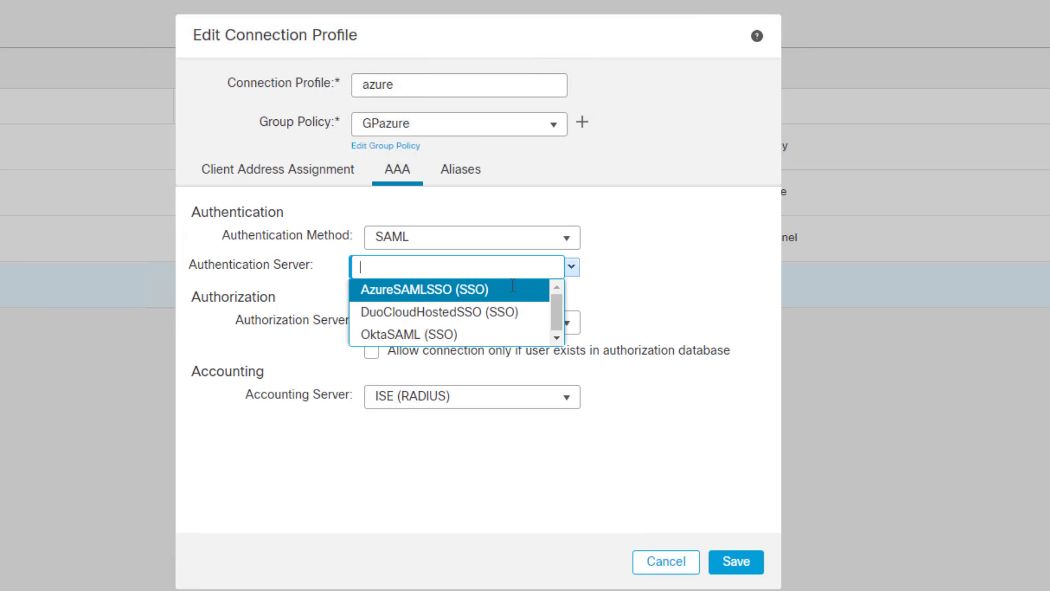
{"action": "left_click", "coordinate": [453, 296]}
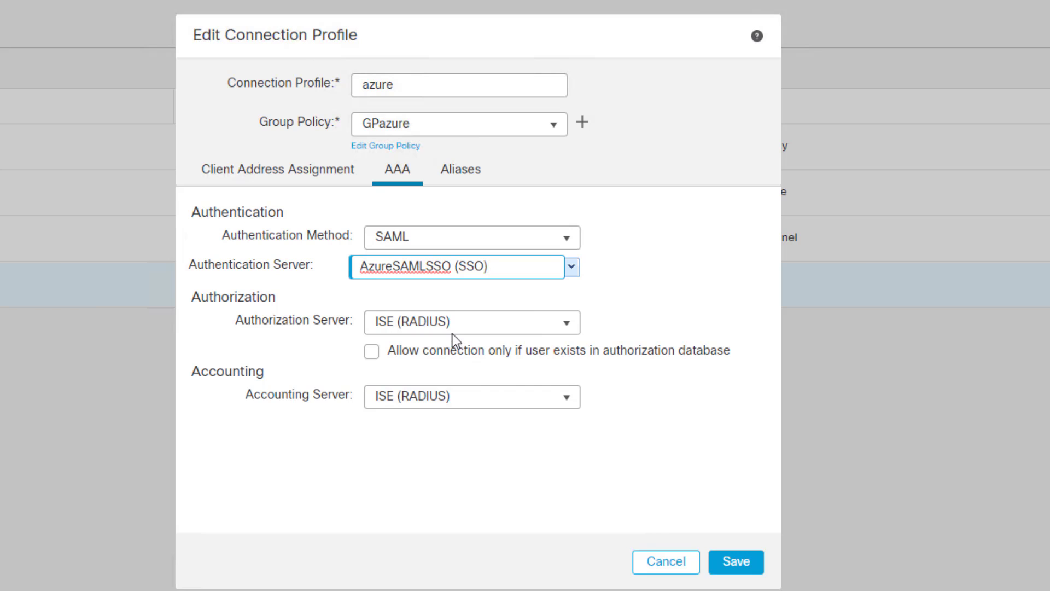
Check the azure profile's aliases: alias name 'azure' and the Azure URL alias, both Enabled.
{"action": "left_click", "coordinate": [462, 174]}
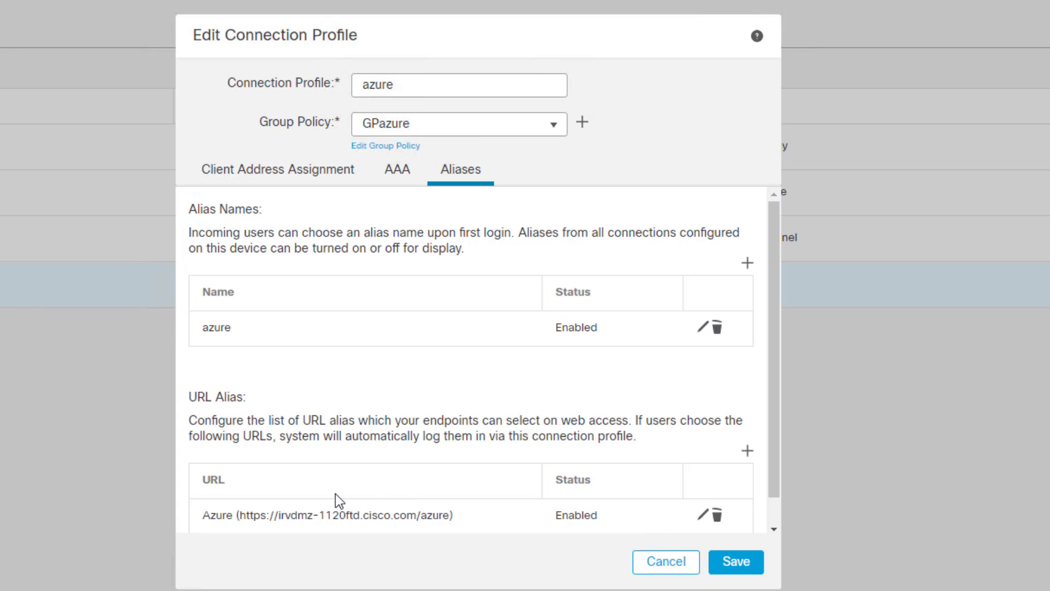
{"action": "scroll", "coordinate": [781, 494], "scroll_direction": "down", "scroll_amount": 1}
{"action": "scroll", "coordinate": [781, 494], "scroll_direction": "down", "scroll_amount": 1}
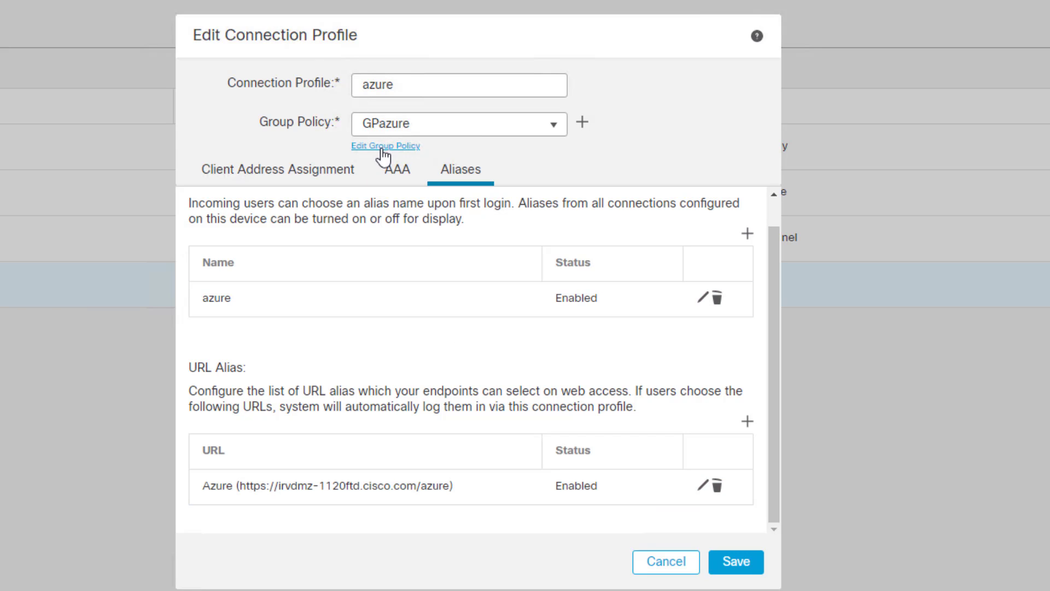
Edit GPazure and review its IP pools, banner, DNS/WINS, split tunneling and AnyConnect settings.
{"action": "left_click", "coordinate": [365, 147]}
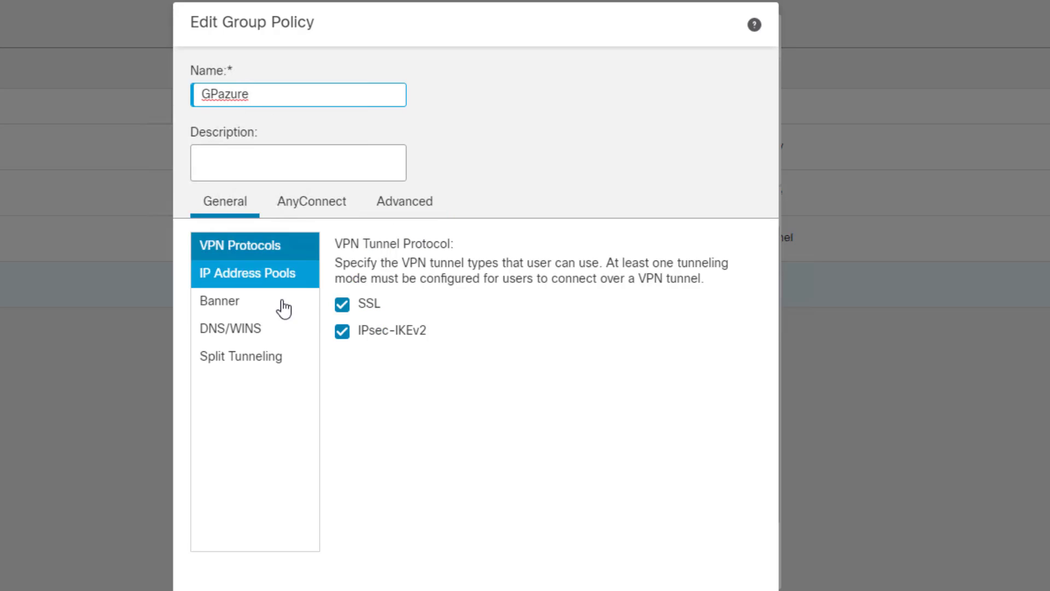
{"action": "left_click", "coordinate": [254, 275]}
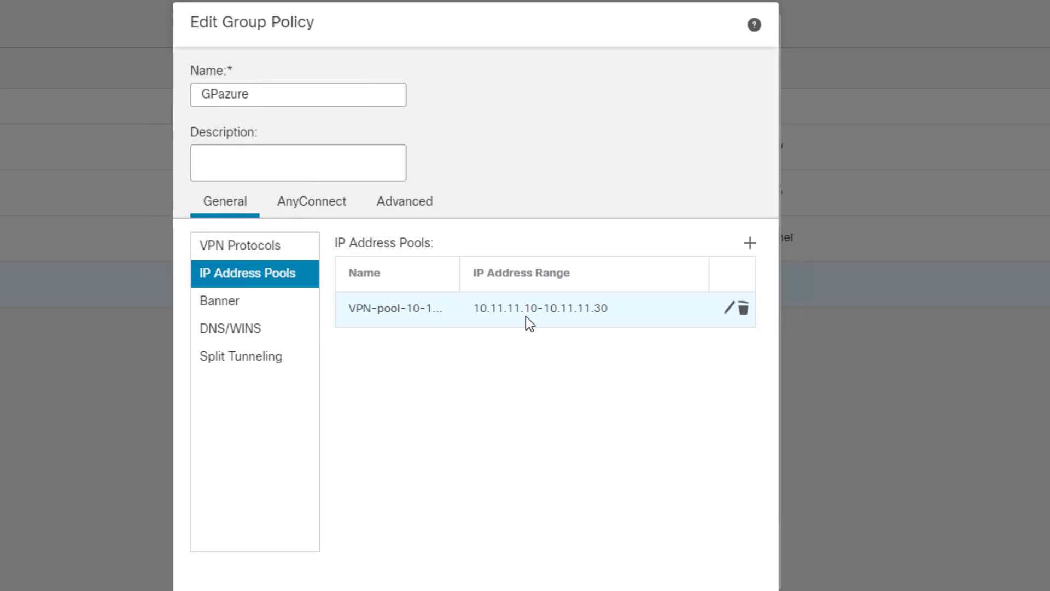
{"action": "left_click", "coordinate": [234, 301]}
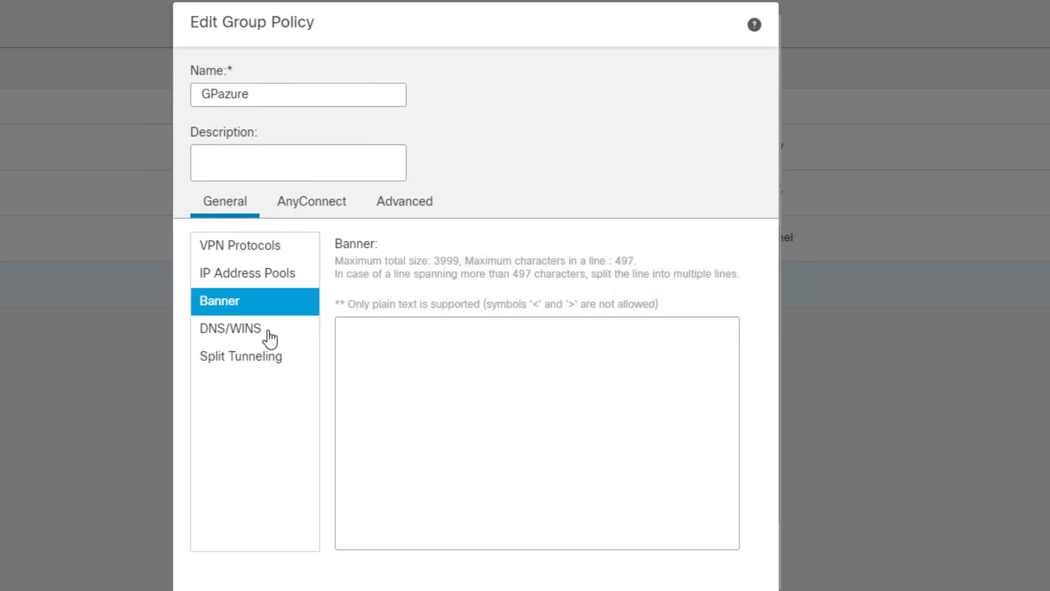
{"action": "left_click", "coordinate": [244, 335]}
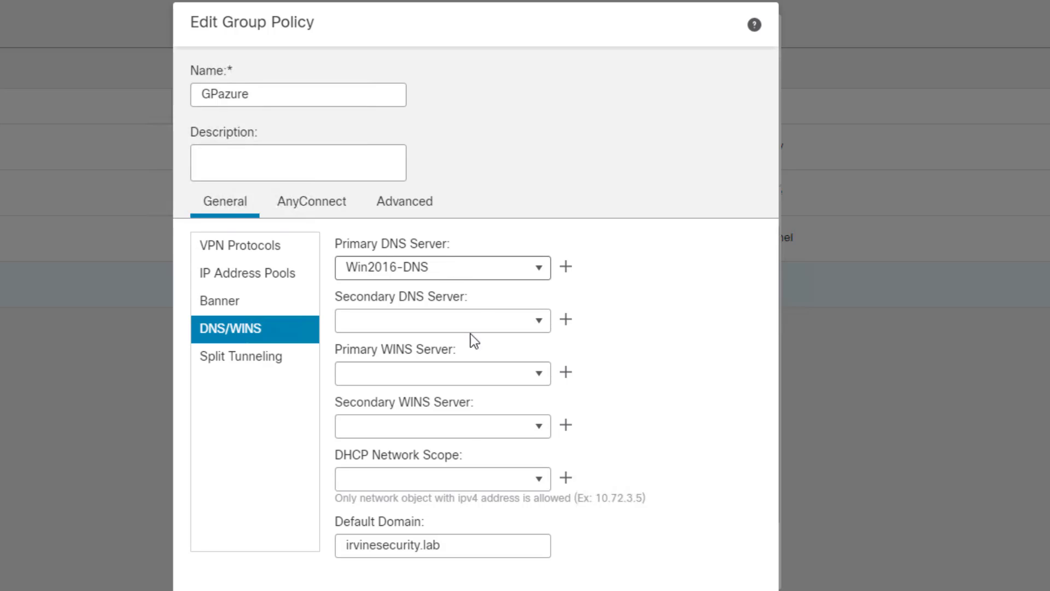
{"action": "left_click", "coordinate": [257, 359]}
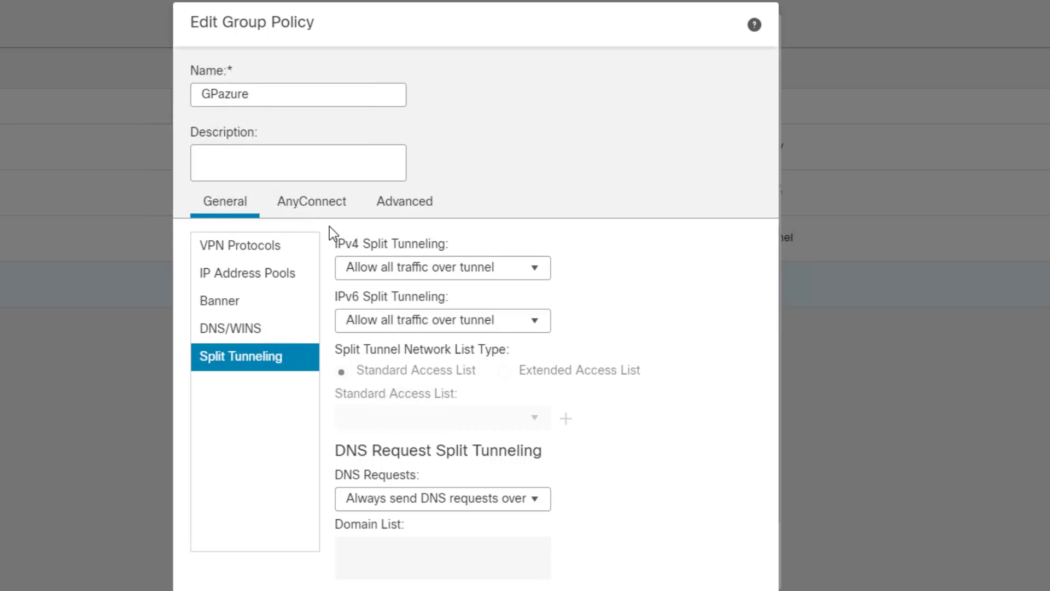
{"action": "left_click", "coordinate": [324, 201]}
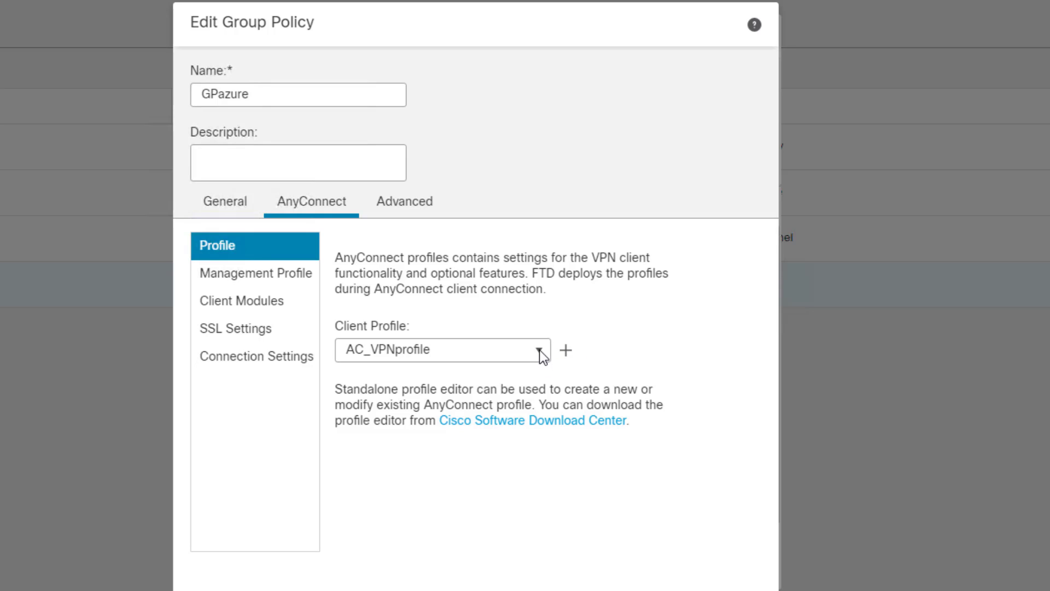
Keep AC_VPNprofile as GPazure's client profile and review its management profile and client modules.
{"action": "left_click", "coordinate": [539, 350]}
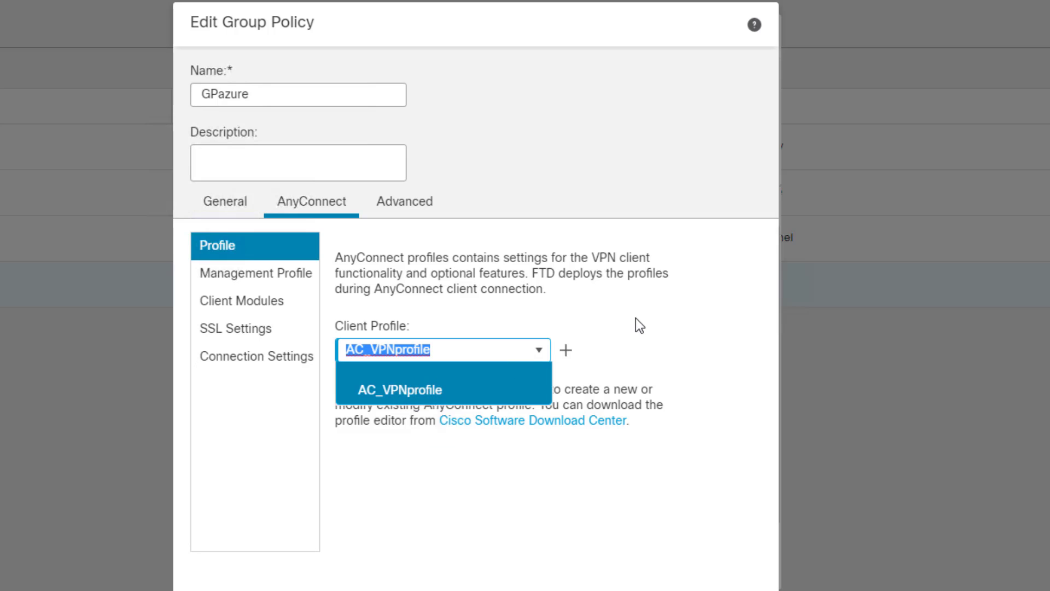
{"action": "left_click", "coordinate": [560, 303]}
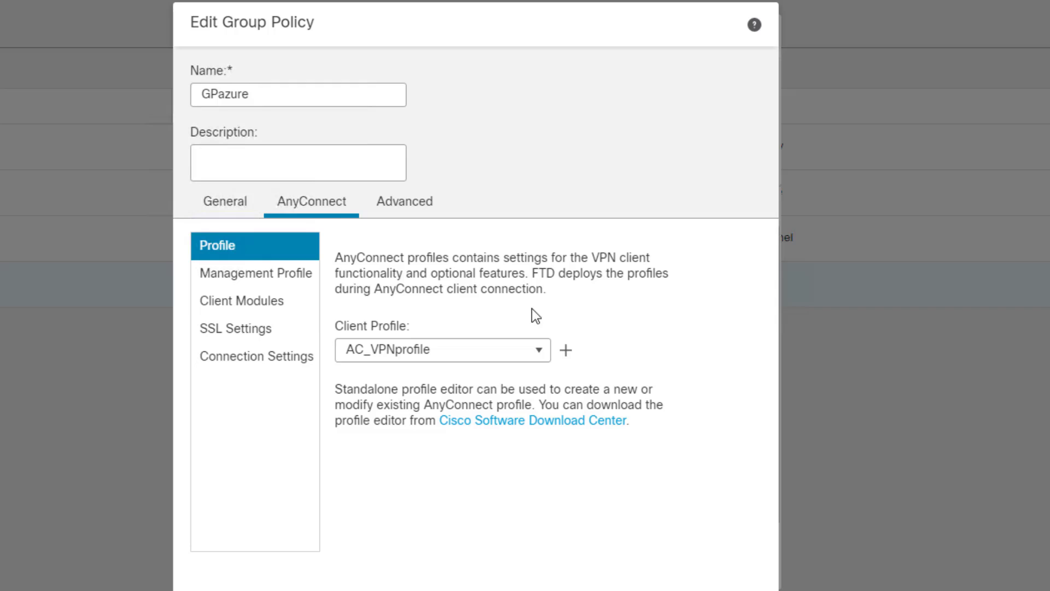
{"action": "left_click", "coordinate": [251, 279]}
{"action": "left_click", "coordinate": [261, 304]}
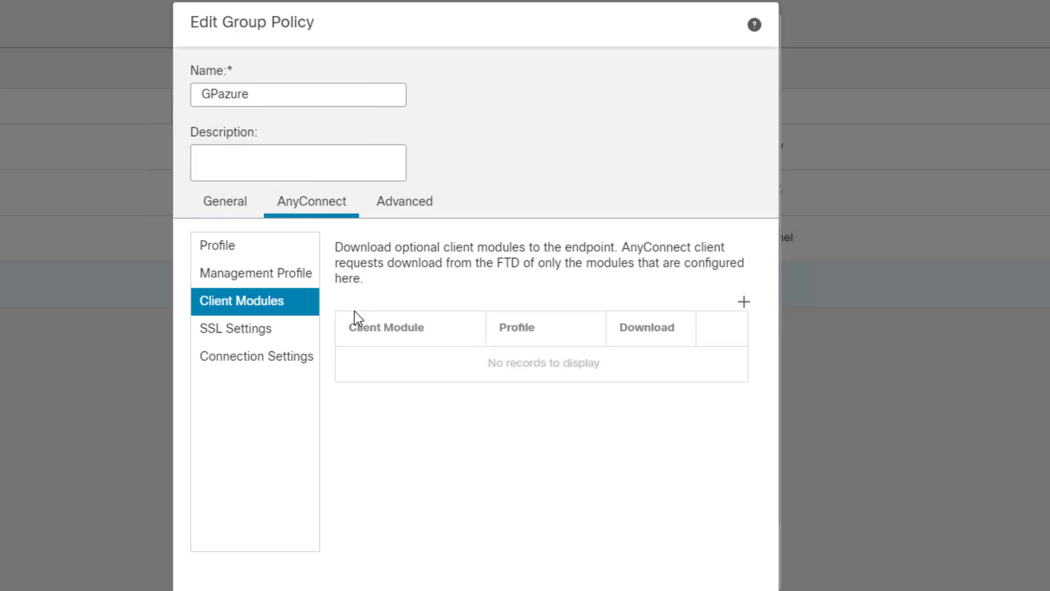
Review GPazure's SSL, connection, advanced traffic filter and session settings.
{"action": "left_click", "coordinate": [259, 337]}
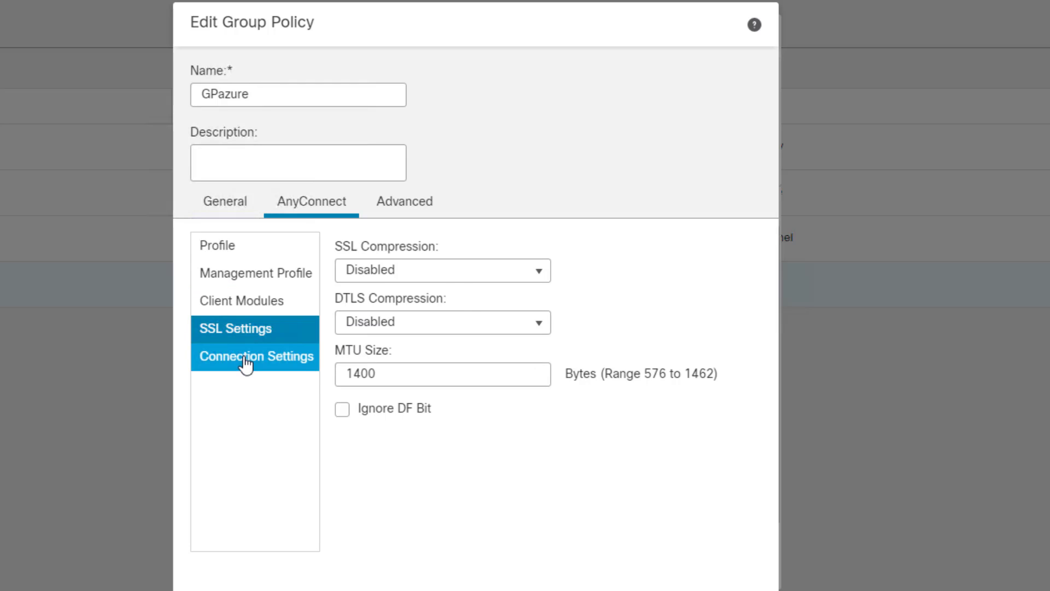
{"action": "left_click", "coordinate": [245, 363]}
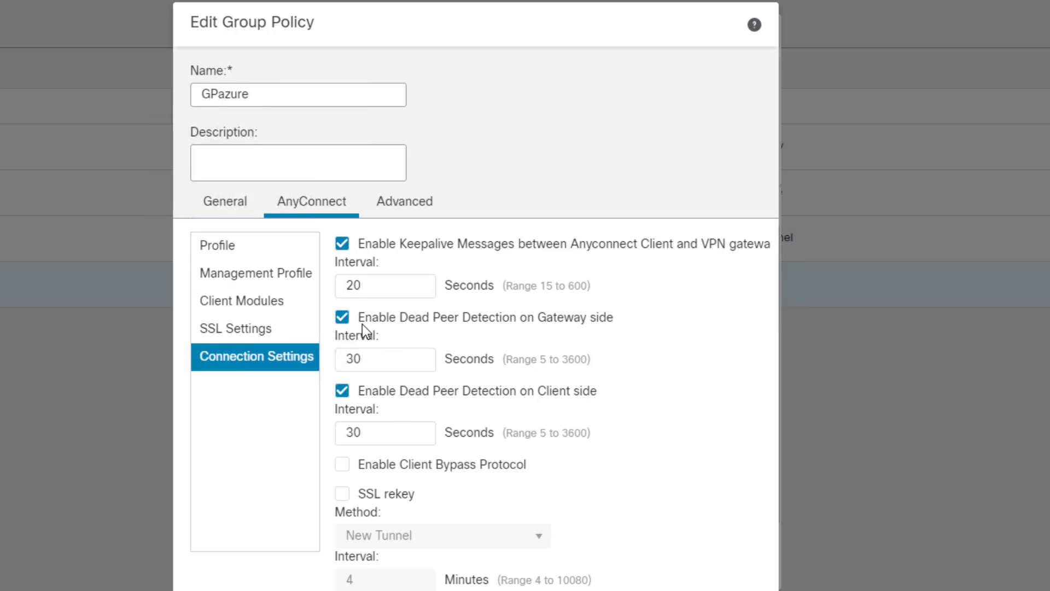
{"action": "left_click", "coordinate": [411, 211]}
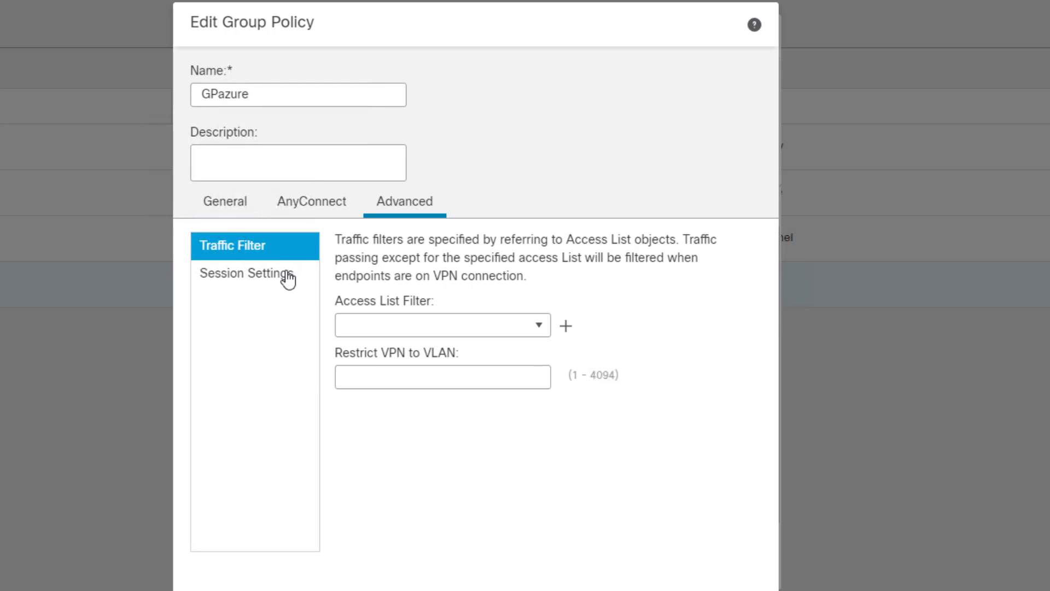
{"action": "left_click", "coordinate": [268, 285]}
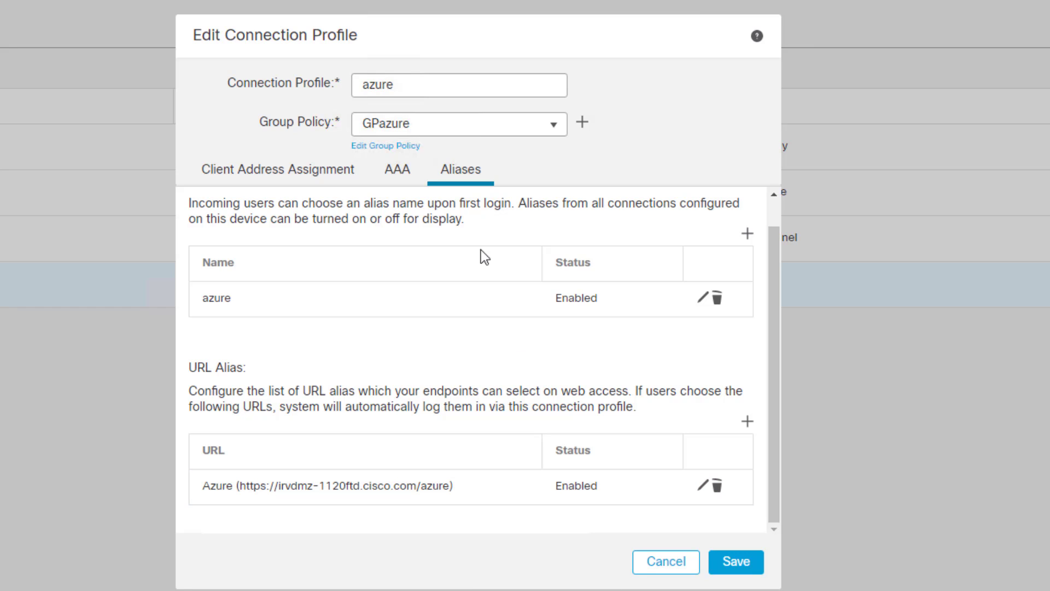
Save the azure connection profile and view access interfaces: 1120-OutZone, SSL port 443, Win2016-RootCA.
{"action": "left_click", "coordinate": [737, 564]}
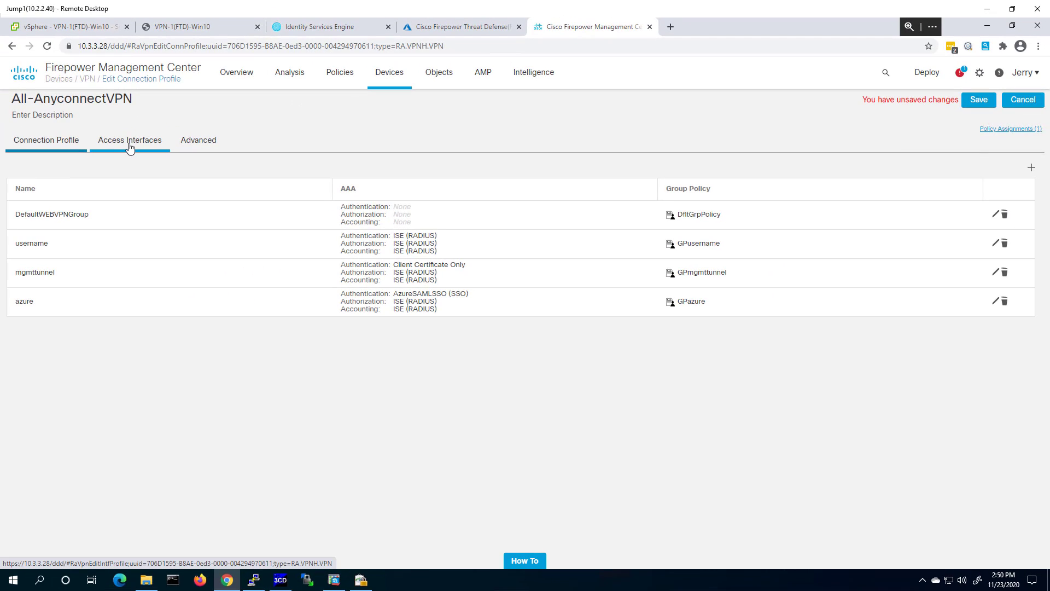
{"action": "left_click", "coordinate": [128, 145]}
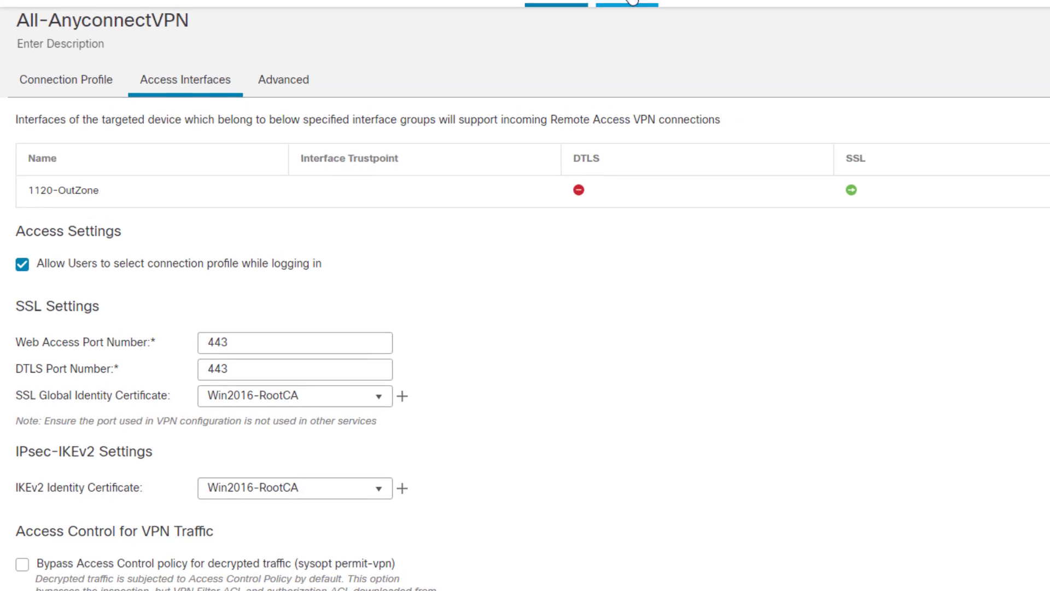
Open Object Management in a new tab and show the PKI Cert Enrollment objects.
{"action": "mouse_move", "coordinate": [561, 80]}
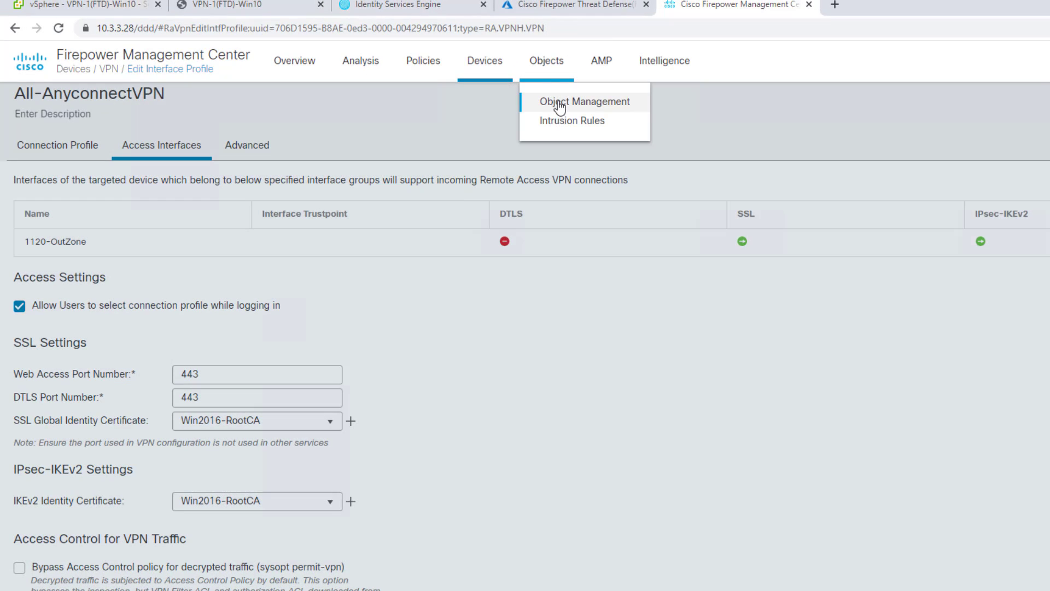
{"action": "right_click", "coordinate": [558, 100]}
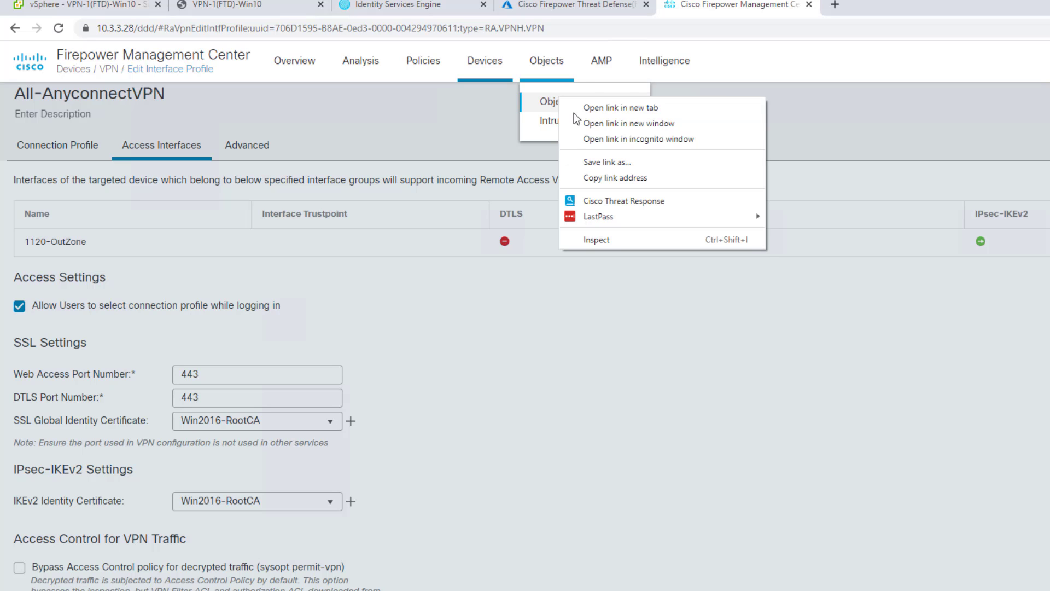
{"action": "left_click", "coordinate": [616, 109]}
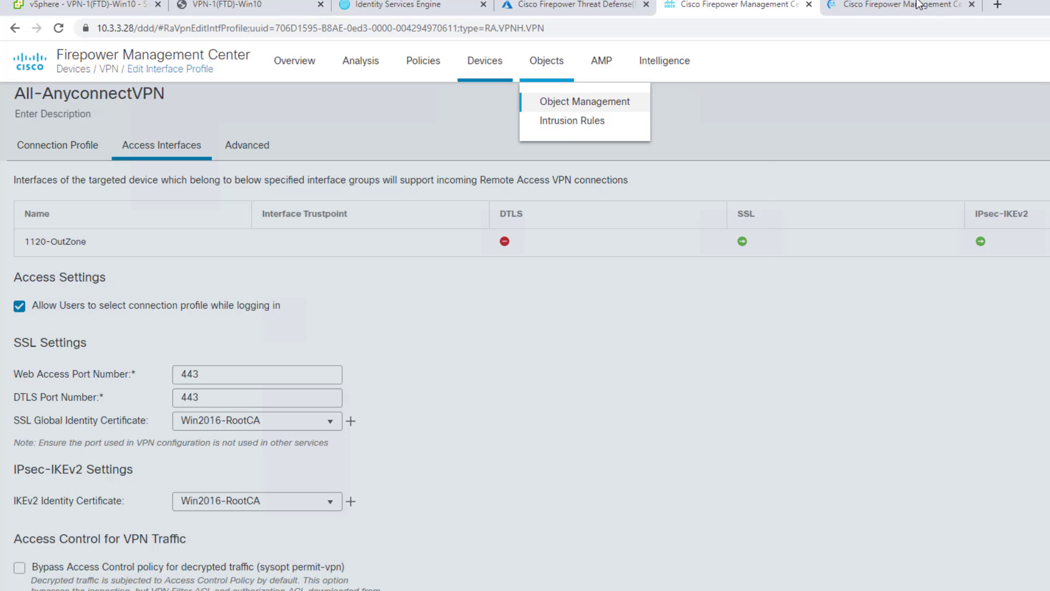
{"action": "left_click", "coordinate": [892, 6]}
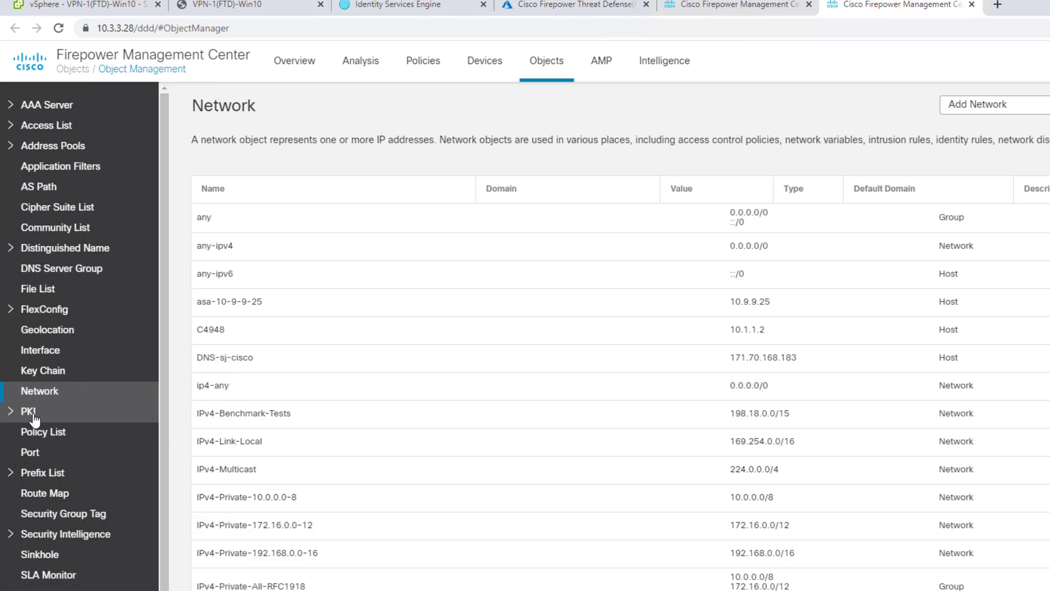
{"action": "left_click", "coordinate": [32, 417]}
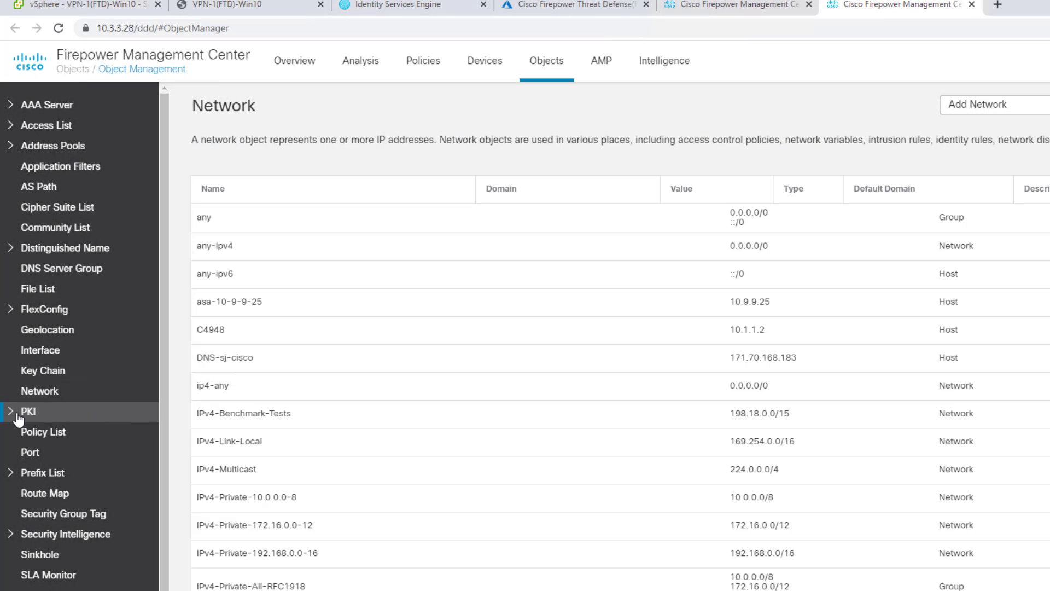
{"action": "left_click", "coordinate": [69, 438]}
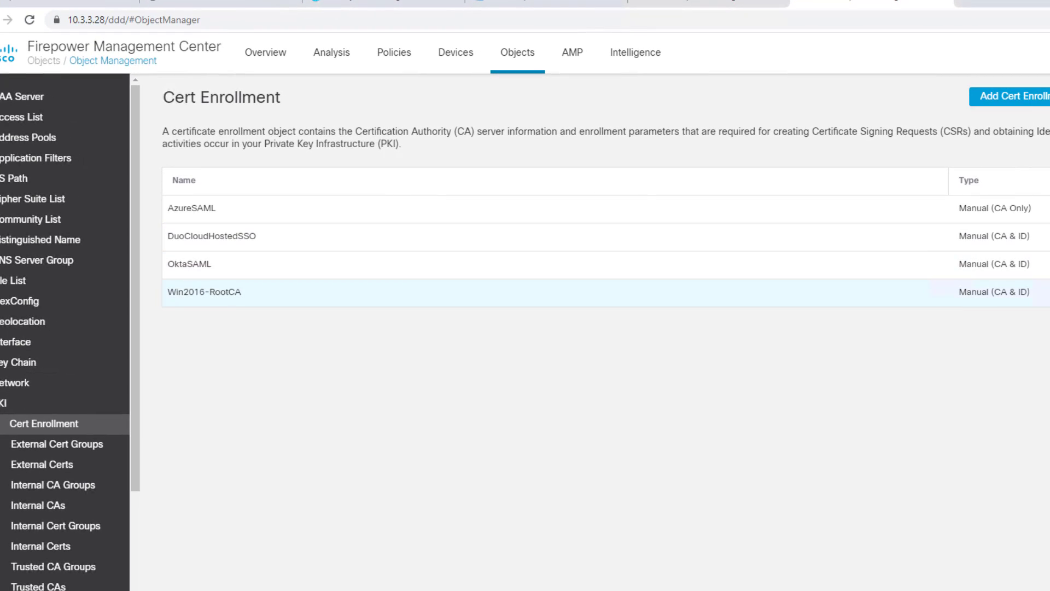
Inspect the Win2016-RootCA enrollment's CA certificate text, then close the editor.
{"action": "left_click", "coordinate": [204, 292]}
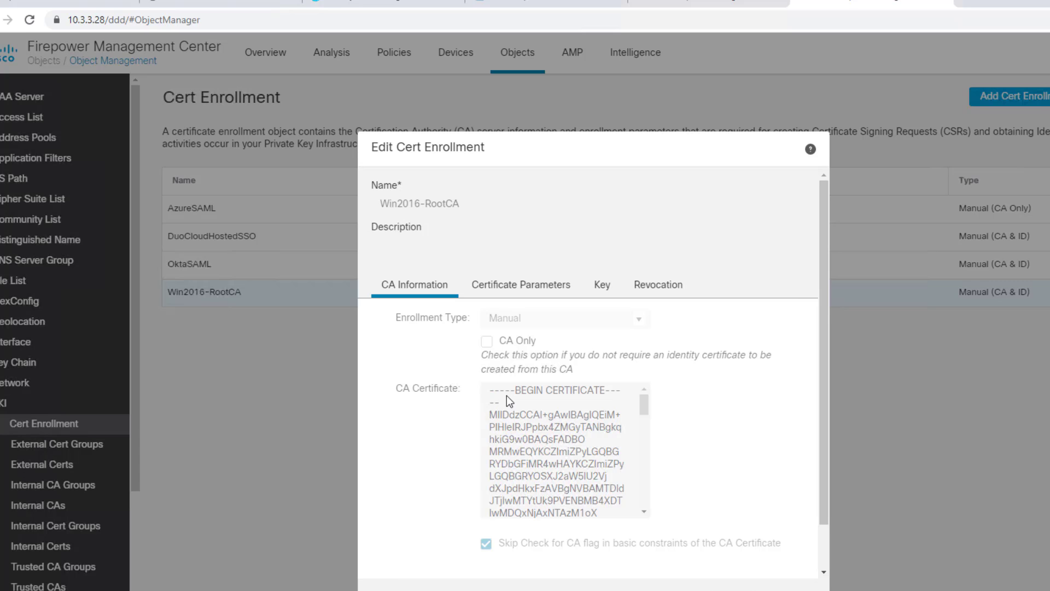
{"action": "left_click_drag", "start_coordinate": [490, 393], "coordinate": [557, 524]}
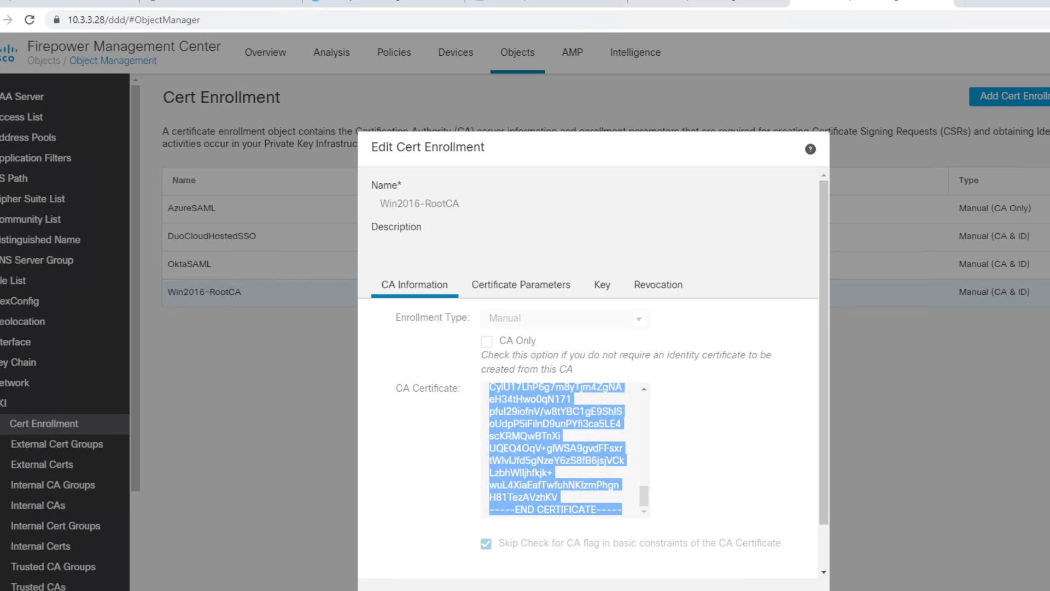
{"action": "key", "text": "Escape"}
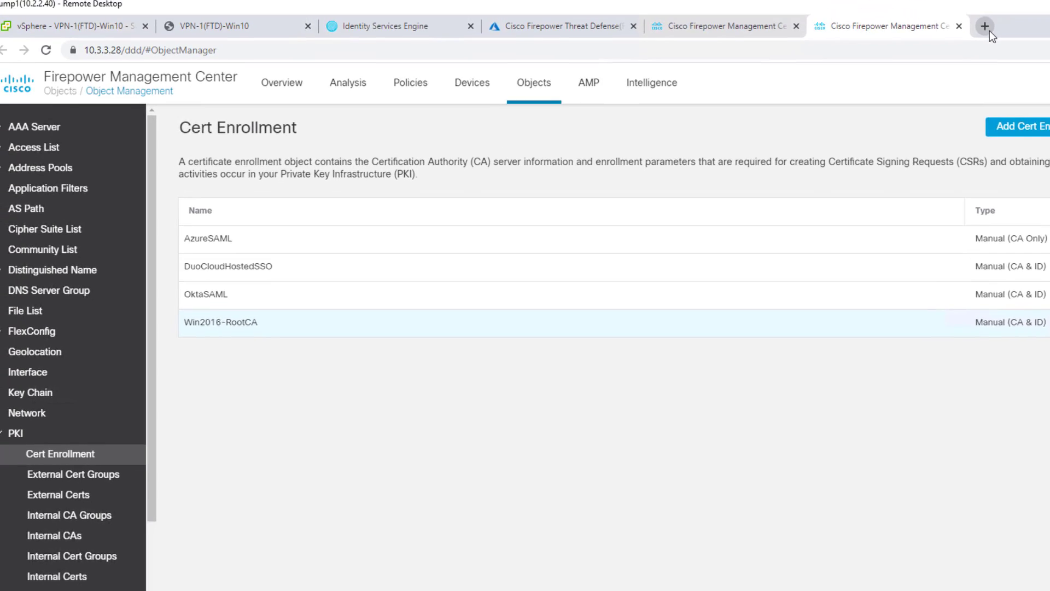
Load 10.2.2.111/certsrv and choose Base 64 on the CA certificate download page.
{"action": "left_click", "coordinate": [1015, 25]}
{"action": "type", "text": "http"}
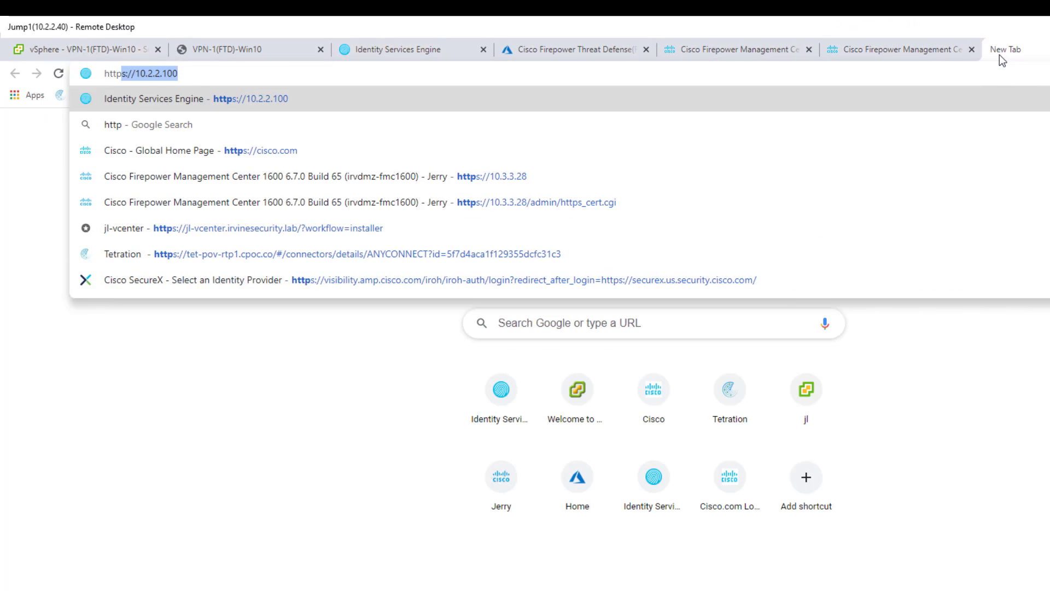
{"action": "type", "text": "://1"}
{"action": "key", "text": "Return"}
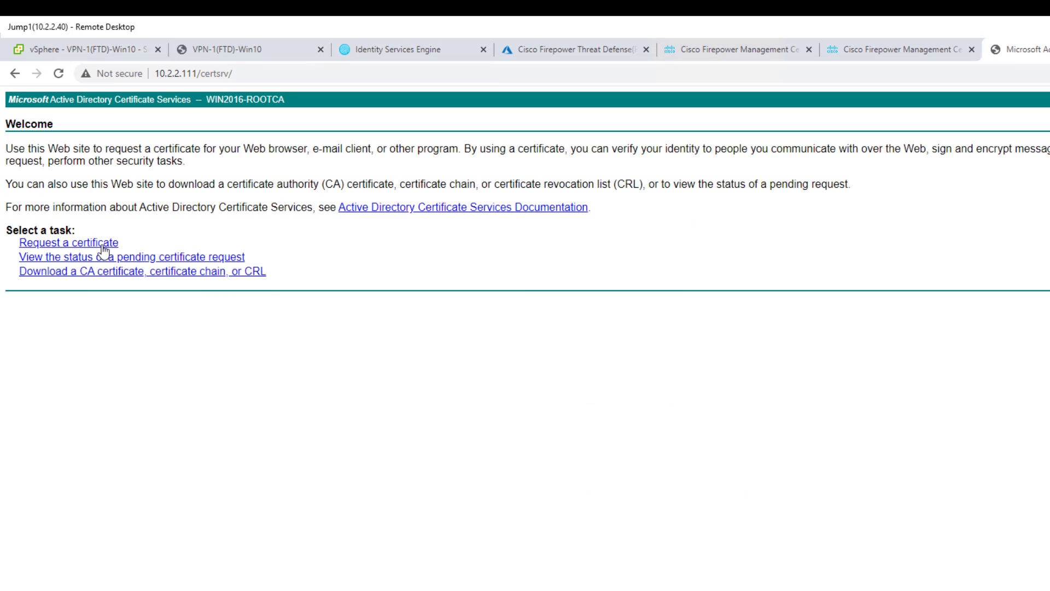
{"action": "left_click", "coordinate": [71, 272]}
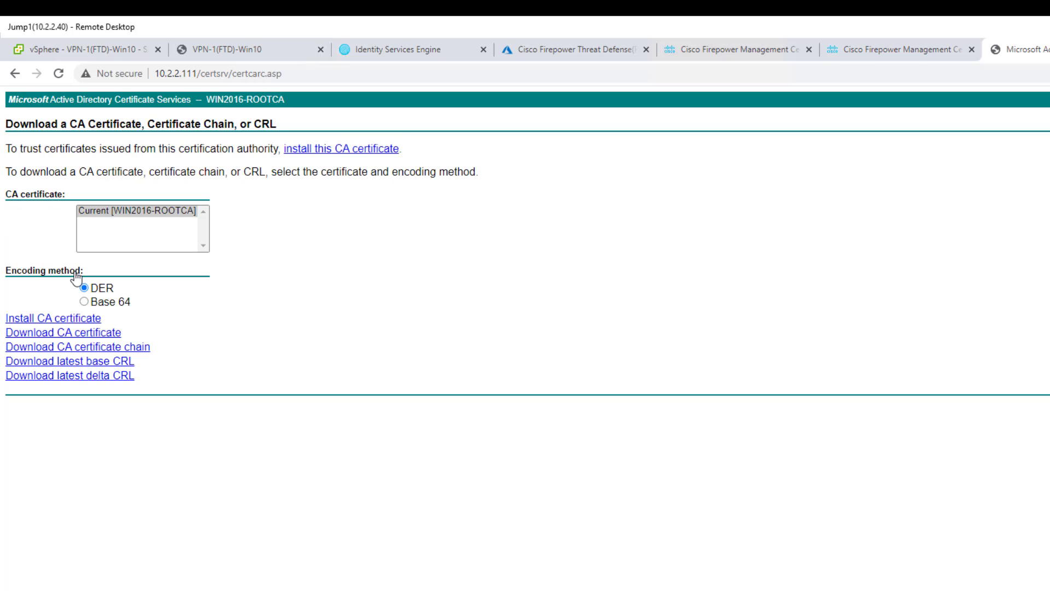
{"action": "left_click", "coordinate": [96, 303]}
{"action": "left_click", "coordinate": [875, 53]}
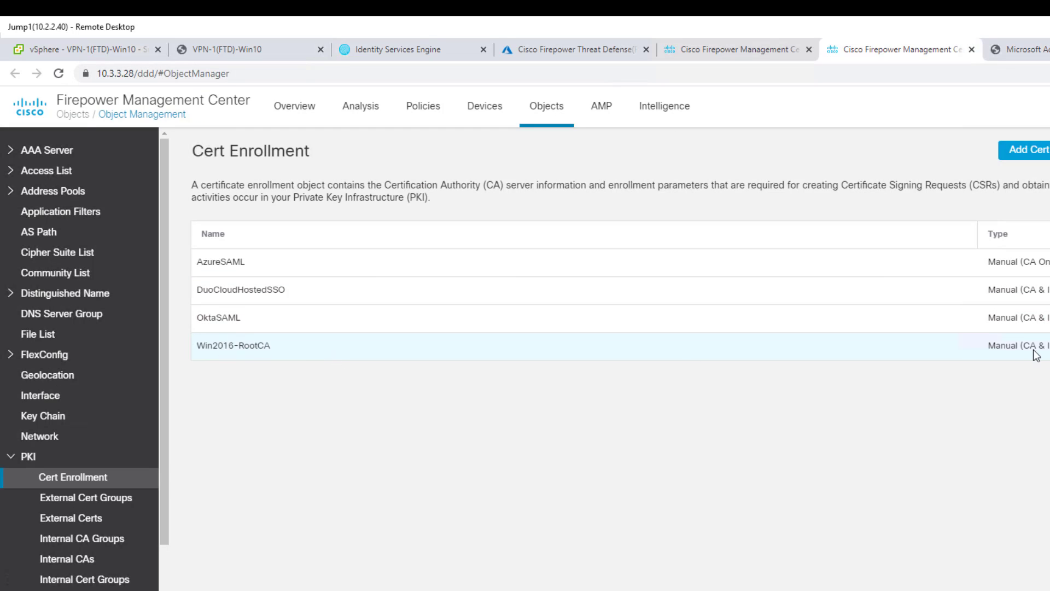
Show All-AnyconnectVPN's Advanced settings listing client image anyconnect-win-4.9.03049-webdeploy-k9.pkg.
{"action": "left_click", "coordinate": [747, 54]}
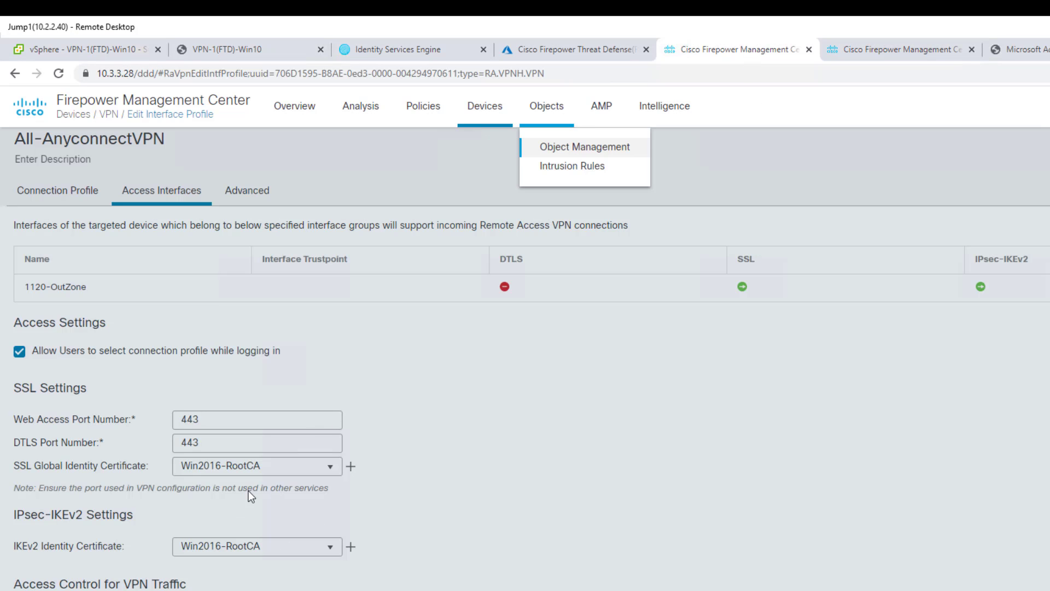
{"action": "left_click", "coordinate": [491, 412]}
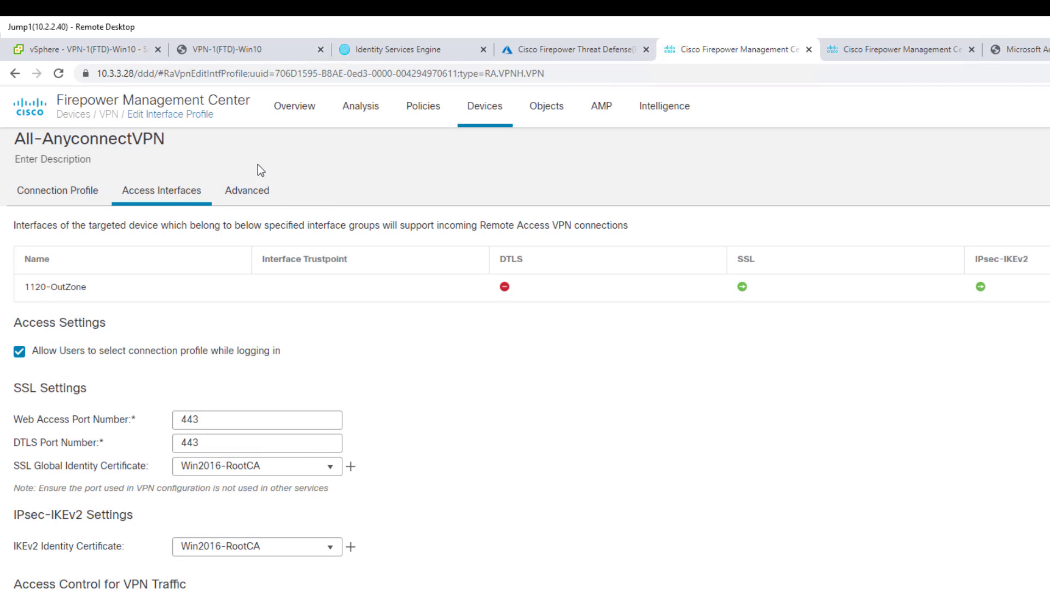
{"action": "left_click", "coordinate": [258, 192]}
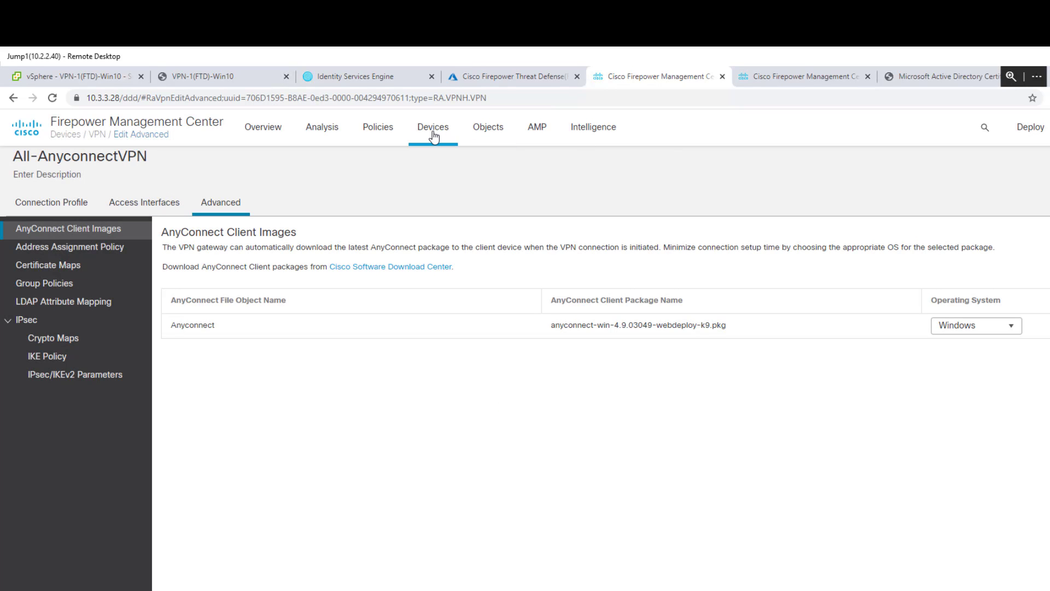
Add the AzureSAML enrollment certificate to device irvdmz-1120ftd under Devices > Certificates.
{"action": "mouse_move", "coordinate": [434, 137]}
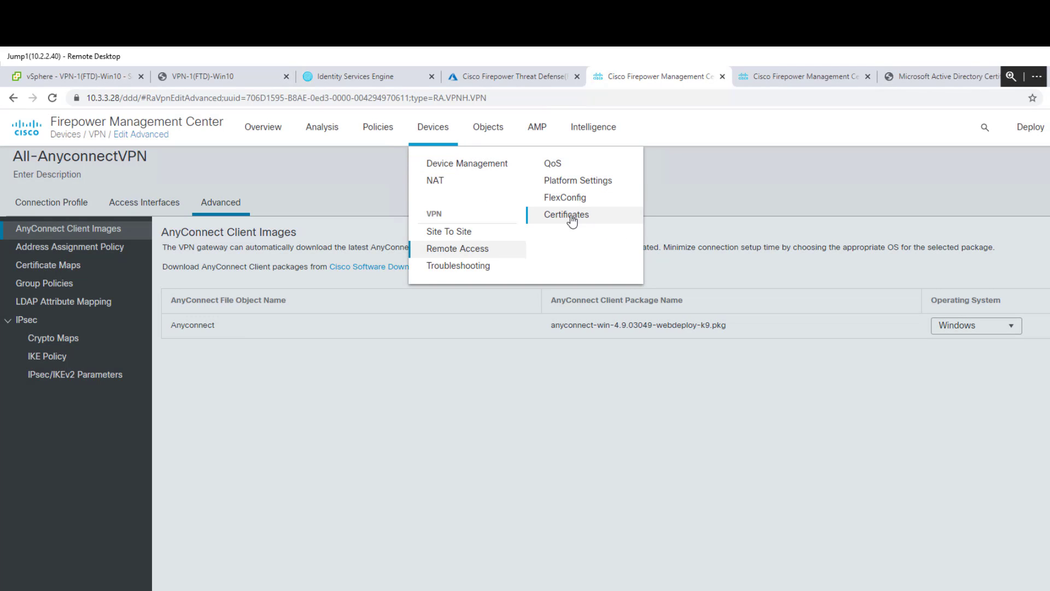
{"action": "left_click", "coordinate": [572, 219]}
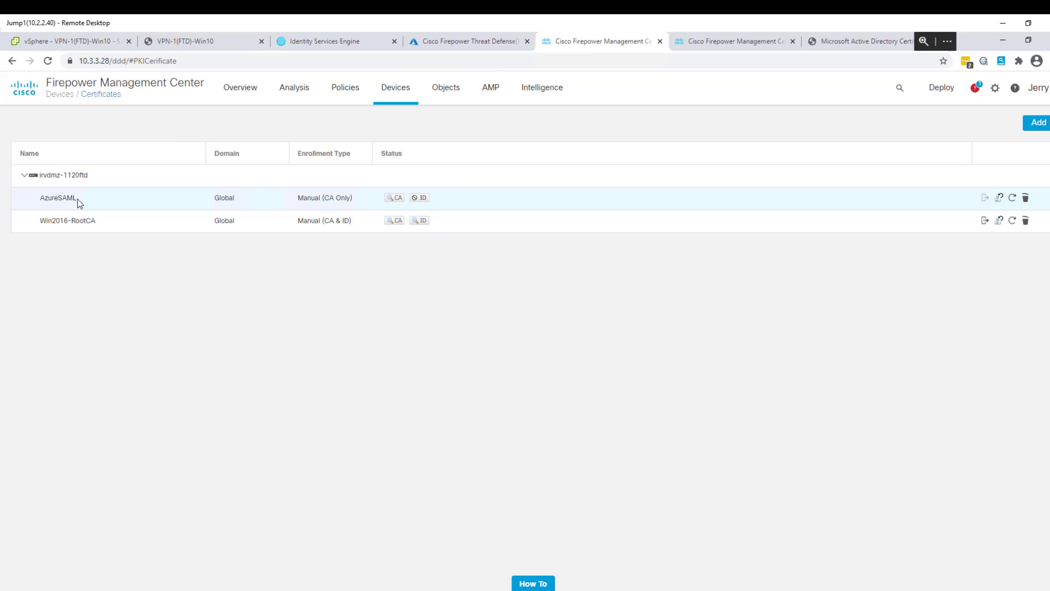
{"action": "left_click", "coordinate": [1033, 125]}
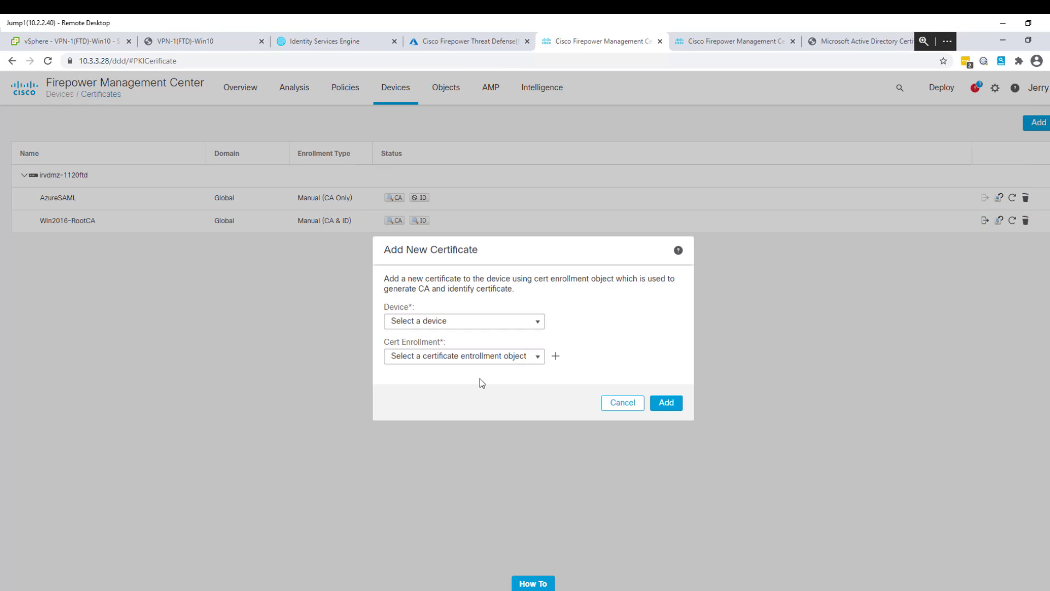
{"action": "left_click", "coordinate": [539, 324]}
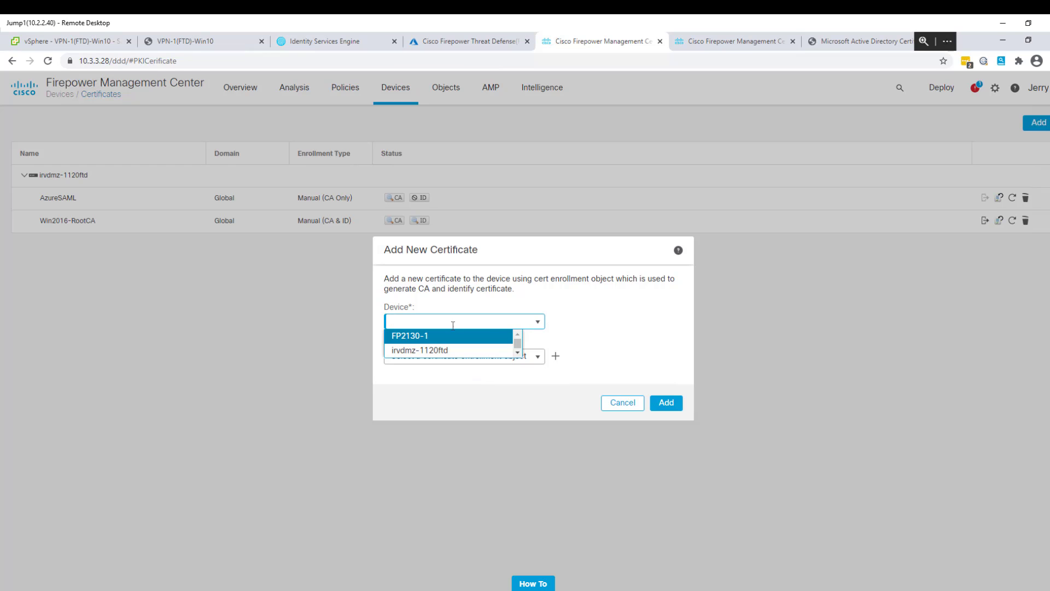
{"action": "left_click", "coordinate": [435, 352]}
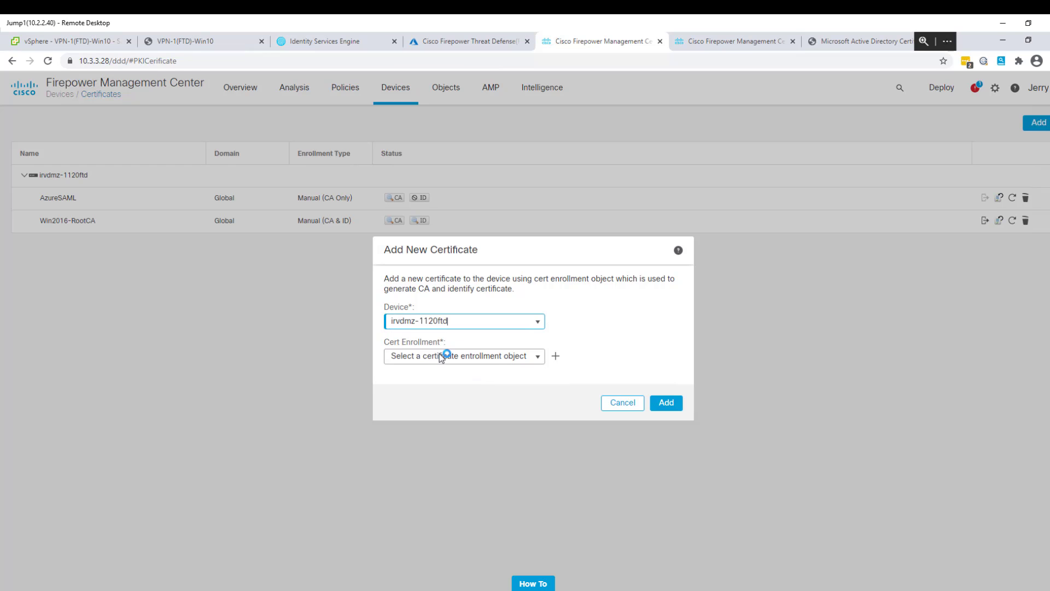
{"action": "left_click", "coordinate": [538, 357]}
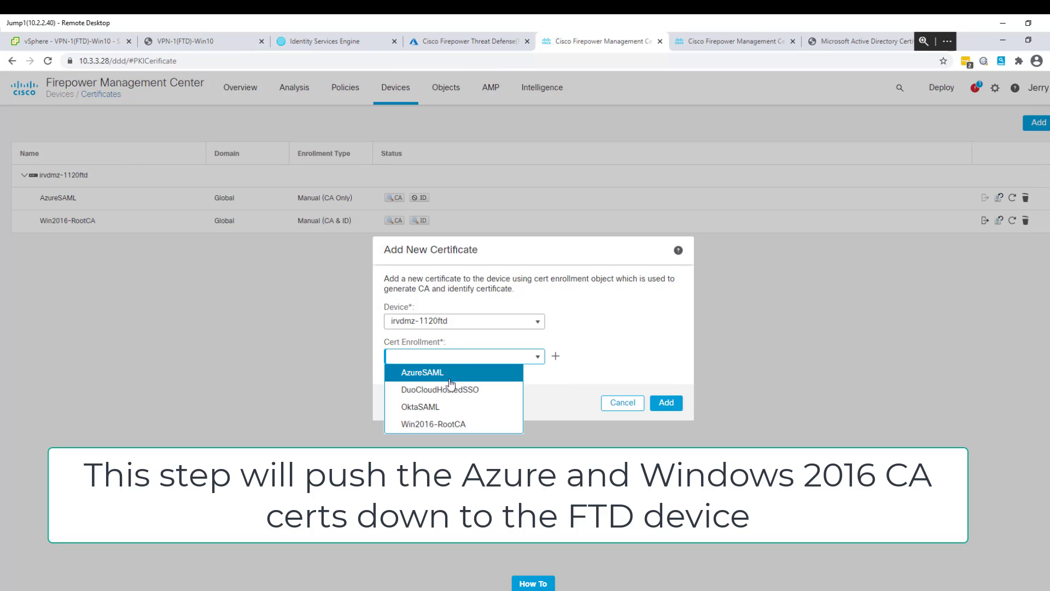
{"action": "left_click", "coordinate": [437, 373]}
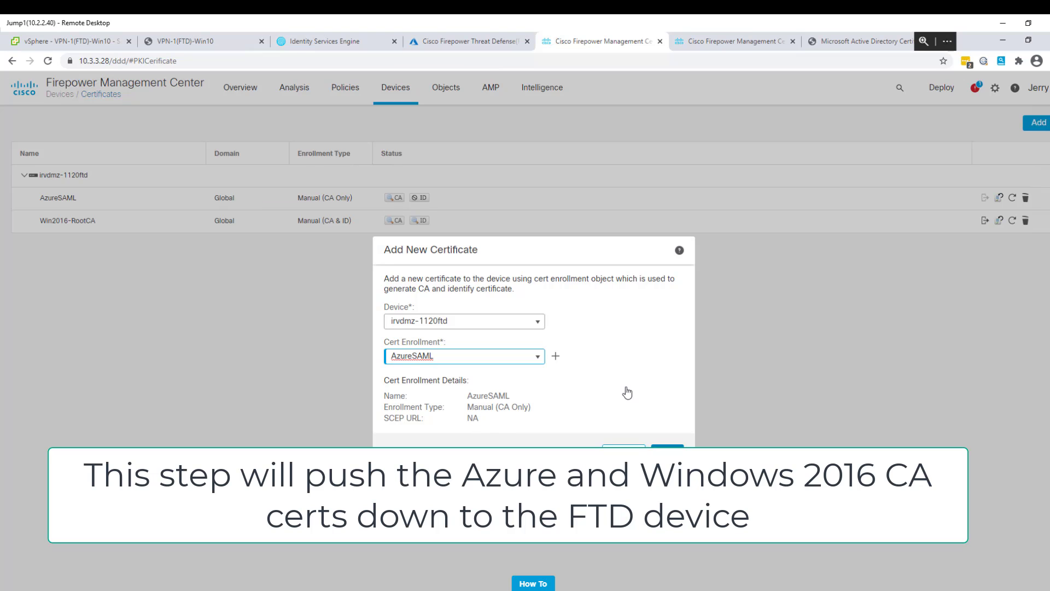
{"action": "left_click", "coordinate": [668, 447]}
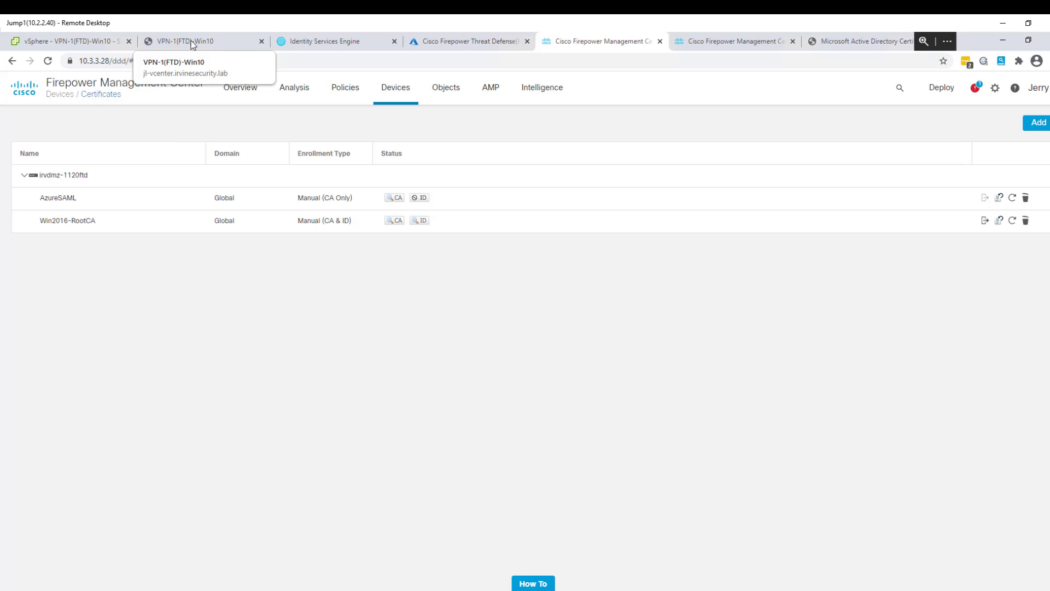
On the Windows 10 test client, disconnect the current AnyConnect VPN session.
{"action": "left_click", "coordinate": [191, 45]}
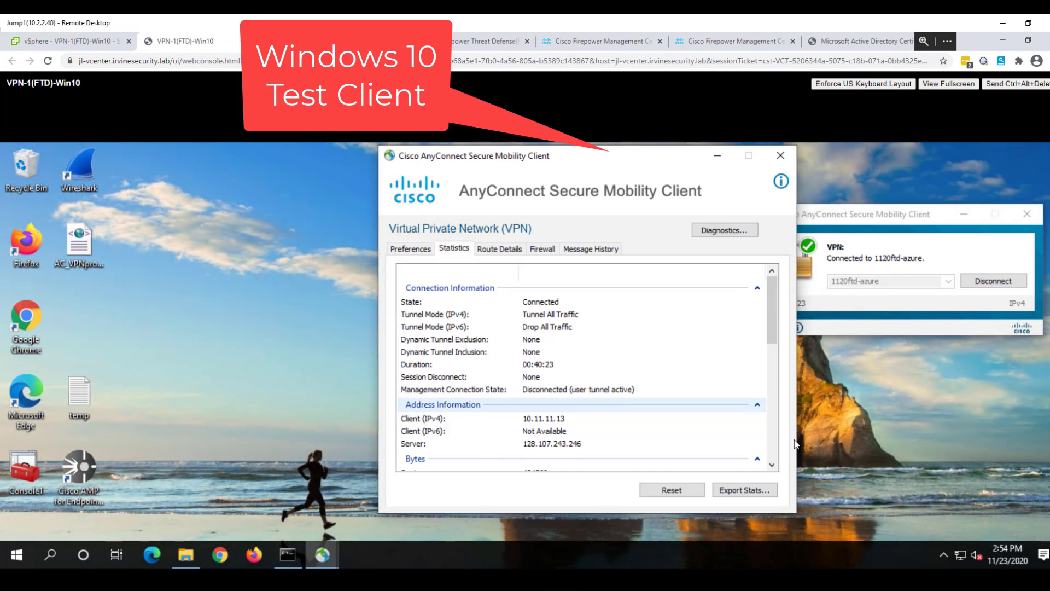
{"action": "left_click", "coordinate": [981, 282]}
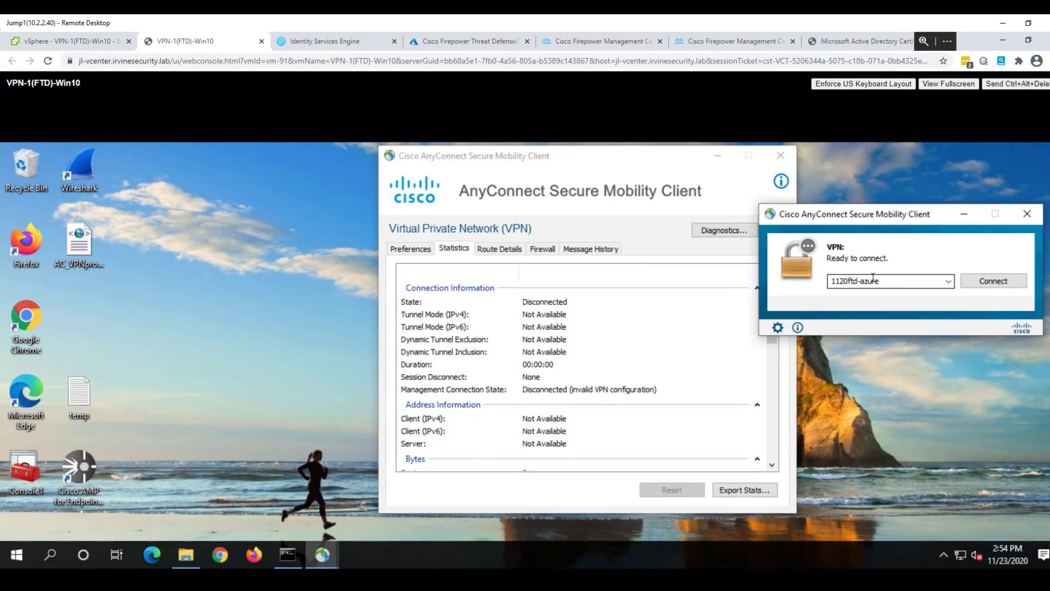
Connect to 1120ftd-azure and sign in to Azure AD with the account e-mail and password.
{"action": "left_click", "coordinate": [997, 280]}
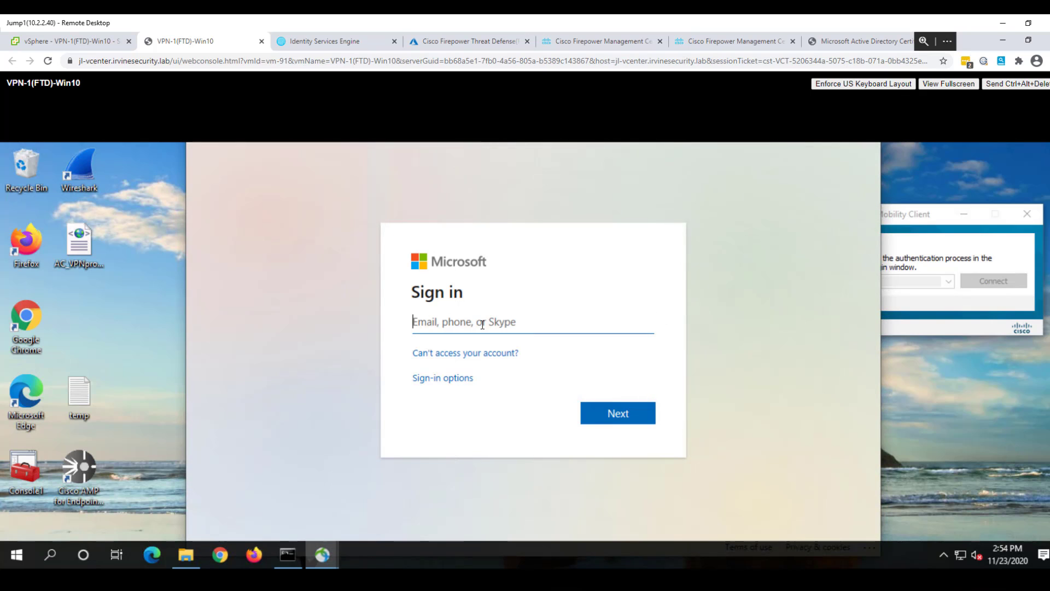
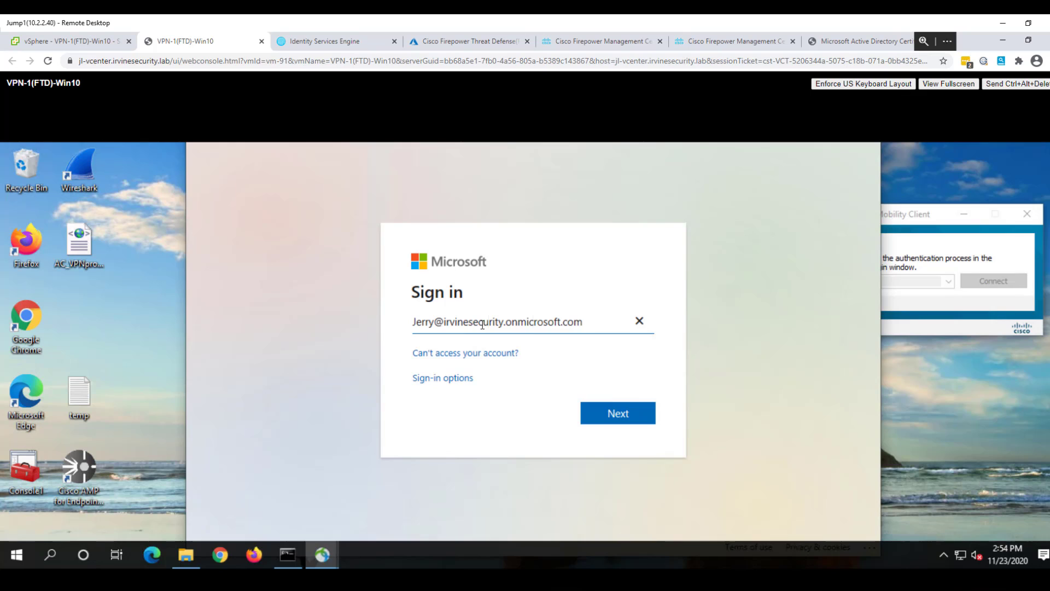
{"action": "key", "text": "Return"}
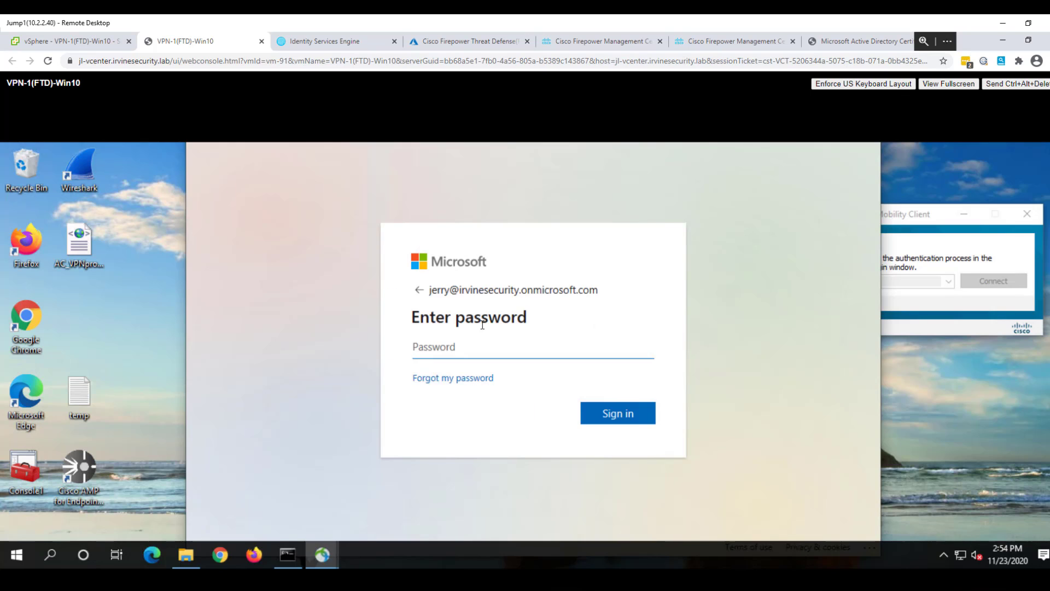
{"action": "type", "text": "•••••••••••"}
{"action": "key", "text": "Return"}
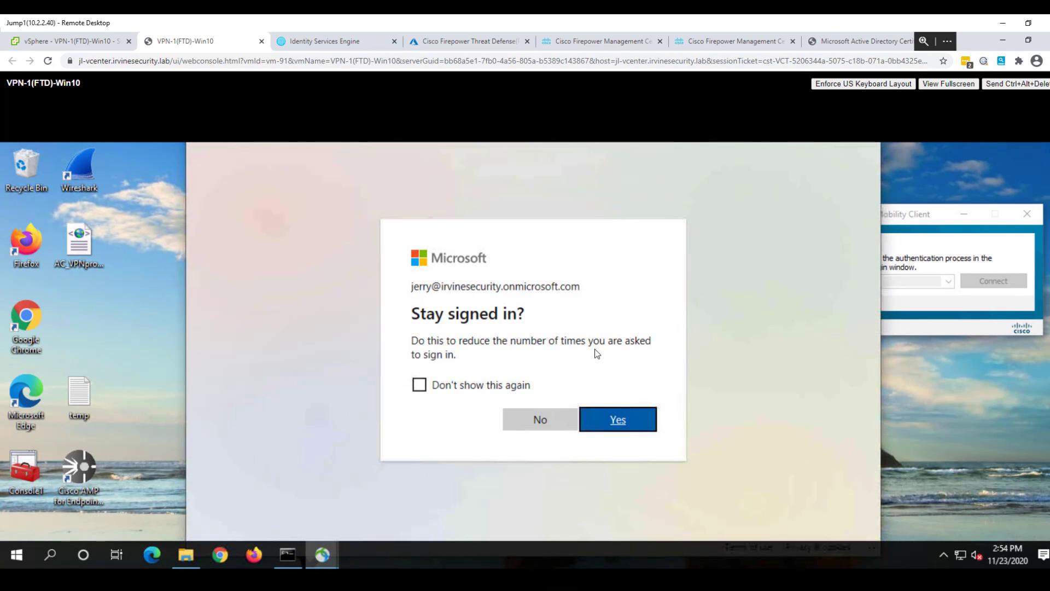
Stay signed in and open AnyConnect statistics showing Connected with client address 10.11.11.13.
{"action": "left_click", "coordinate": [618, 420]}
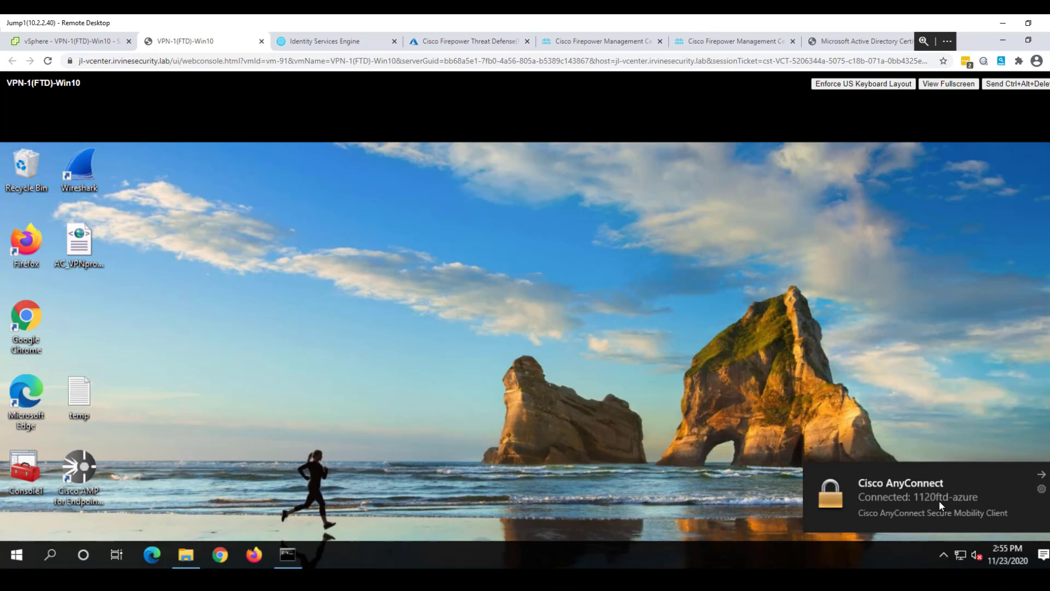
{"action": "left_click", "coordinate": [918, 494]}
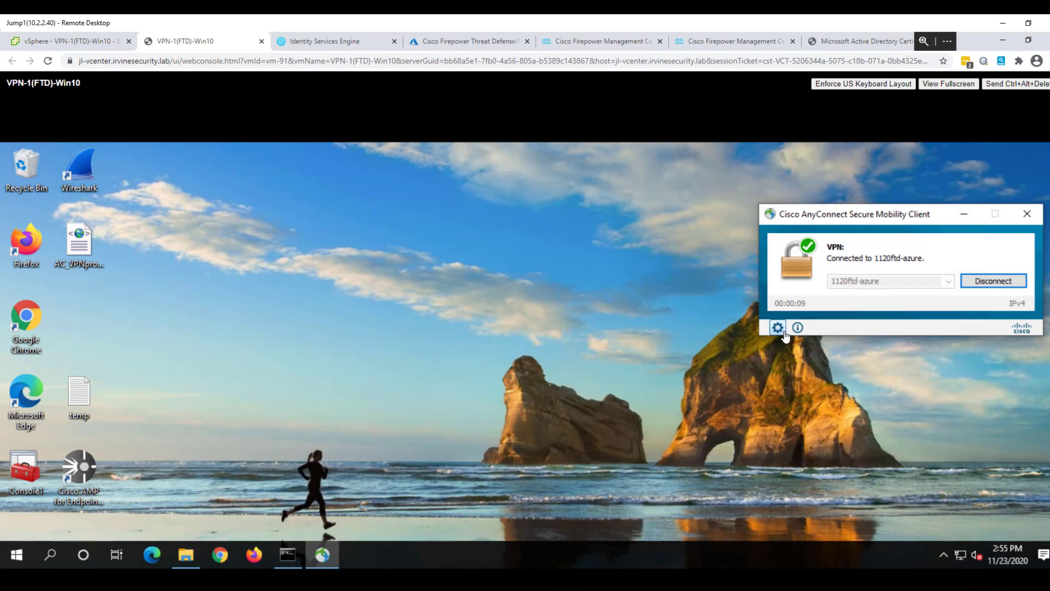
{"action": "left_click", "coordinate": [778, 328]}
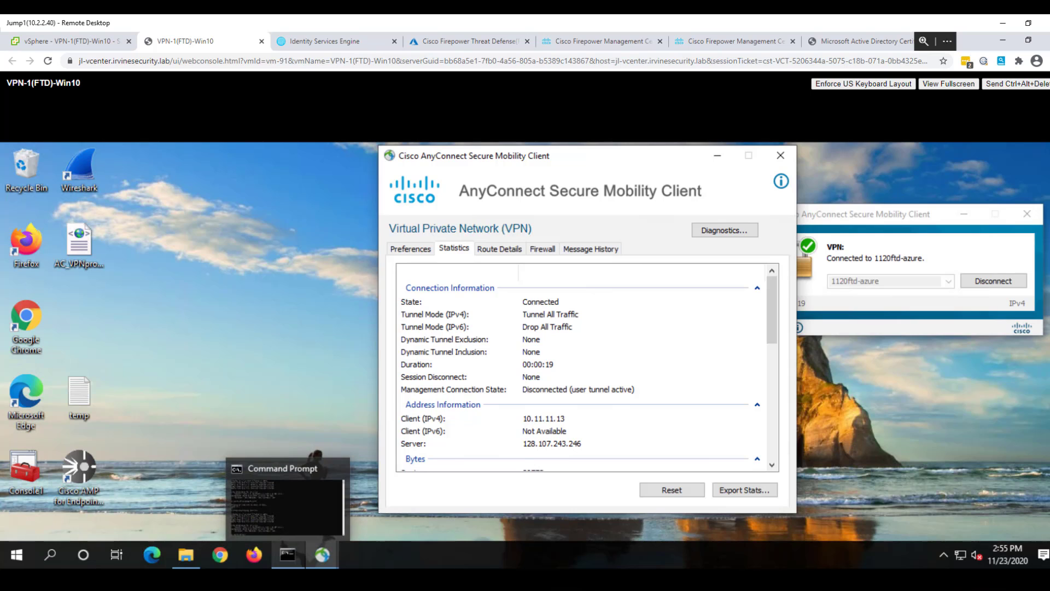
Run 'show vpn-sessiondb anyconnect' on the firewall and highlight the azure tunnel-group session at 10.11.11.13.
{"action": "left_click", "coordinate": [288, 555]}
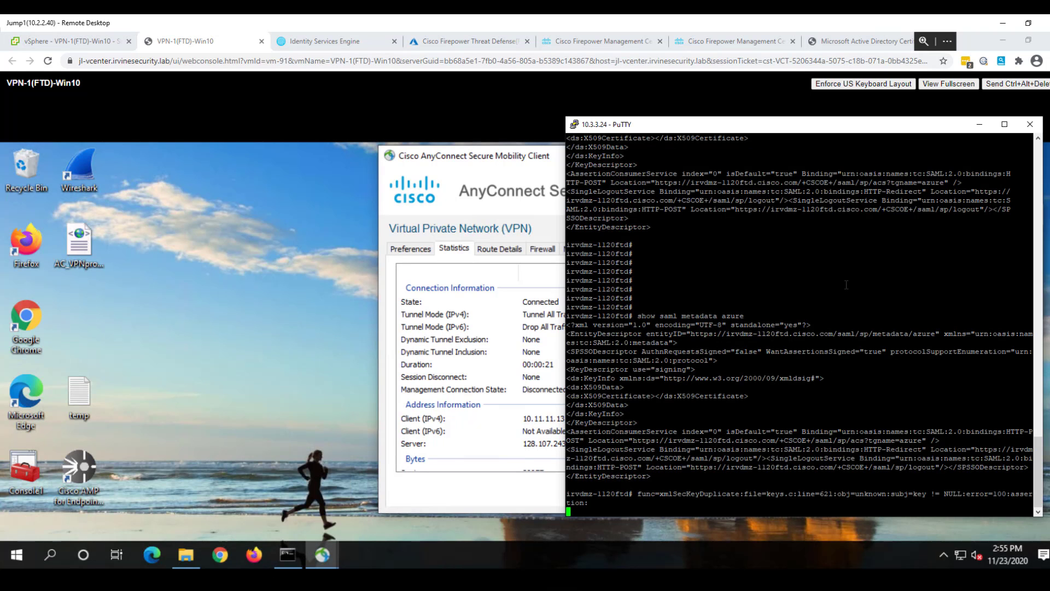
{"action": "key", "text": "Return"}
{"action": "key", "text": "Return"}
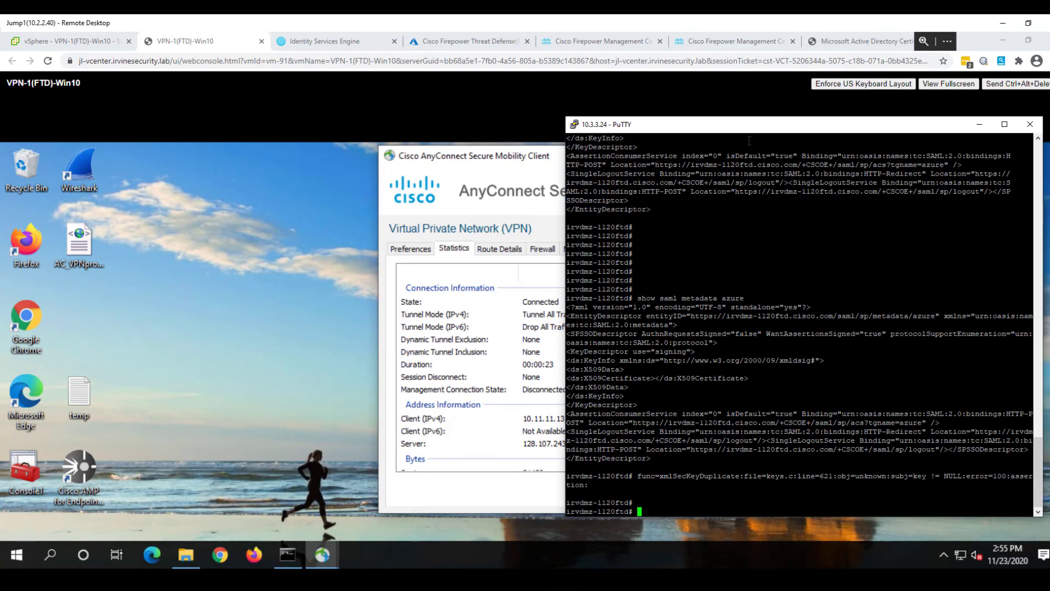
{"action": "key", "text": "Up"}
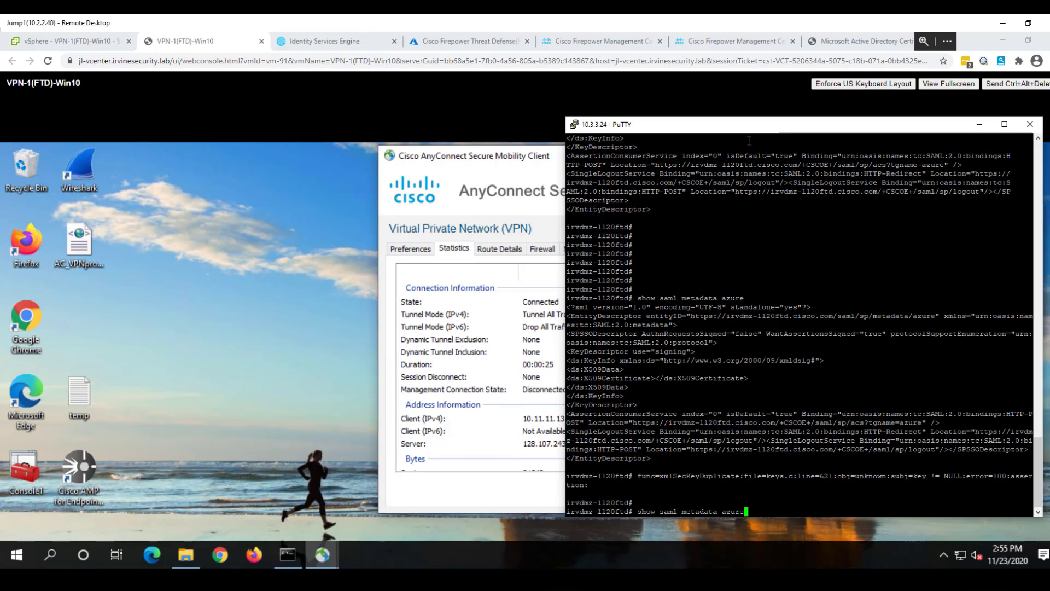
{"action": "key", "text": "BackSpace"}
{"action": "key", "text": "BackSpace"}
{"action": "key", "text": "BackSpace"}
{"action": "key", "text": "BackSpace"}
{"action": "key", "text": "BackSpace"}
{"action": "key", "text": "BackSpace"}
{"action": "key", "text": "BackSpace"}
{"action": "key", "text": "BackSpace"}
{"action": "key", "text": "BackSpace"}
{"action": "key", "text": "BackSpace"}
{"action": "key", "text": "BackSpace"}
{"action": "key", "text": "BackSpace"}
{"action": "key", "text": "BackSpace"}
{"action": "key", "text": "BackSpace"}
{"action": "key", "text": "BackSpace"}
{"action": "key", "text": "BackSpace"}
{"action": "key", "text": "BackSpace"}
{"action": "key", "text": "BackSpace"}
{"action": "key", "text": "BackSpace"}
{"action": "key", "text": "BackSpace"}
{"action": "type", "text": "ena"}
{"action": "key", "text": "BackSpace"}
{"action": "key", "text": "BackSpace"}
{"action": "key", "text": "BackSpace"}
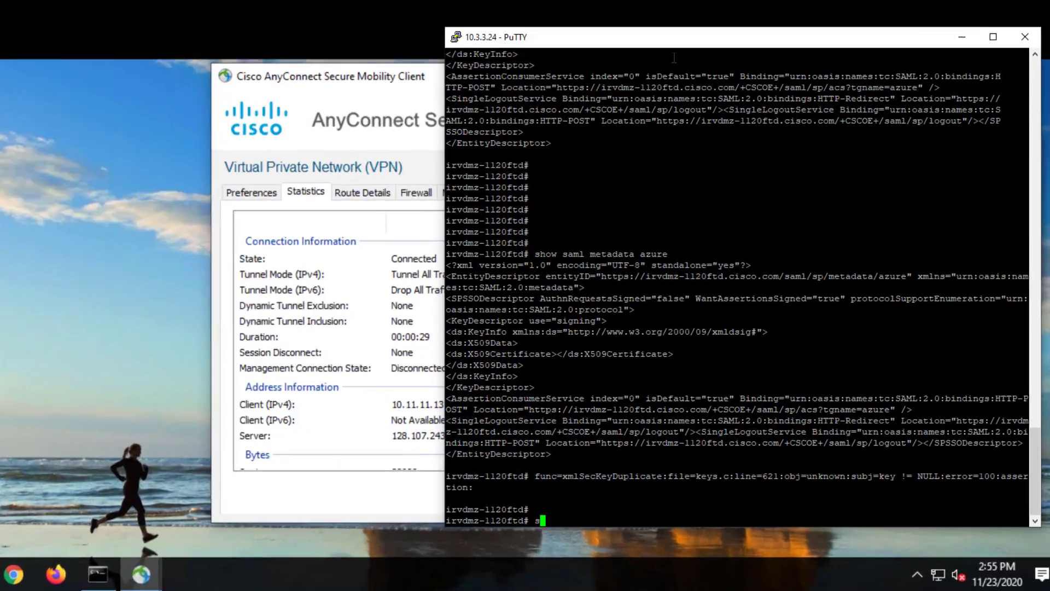
{"action": "type", "text": "show v"}
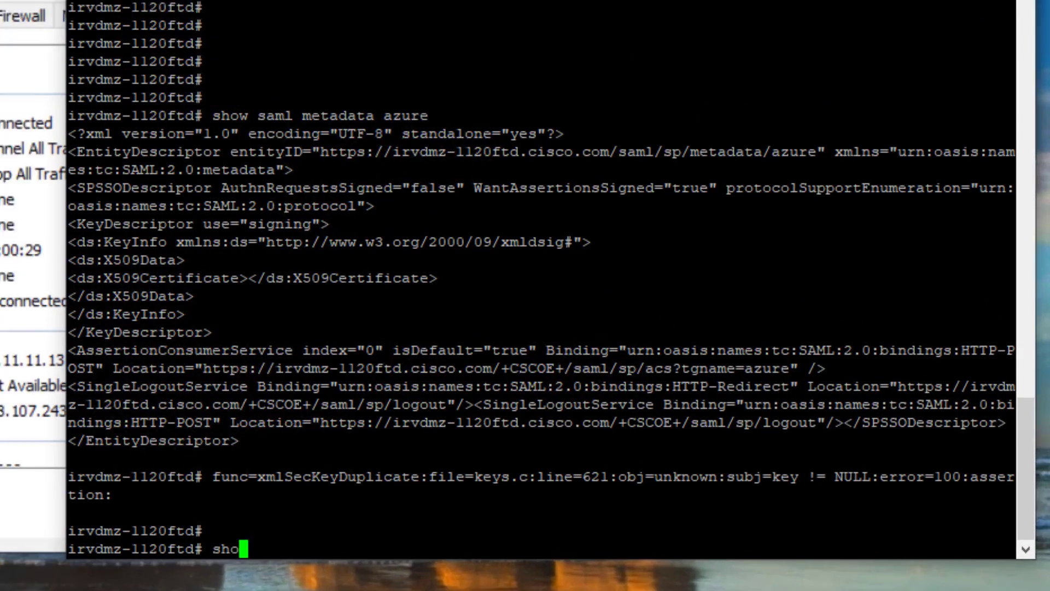
{"action": "type", "text": "pn"}
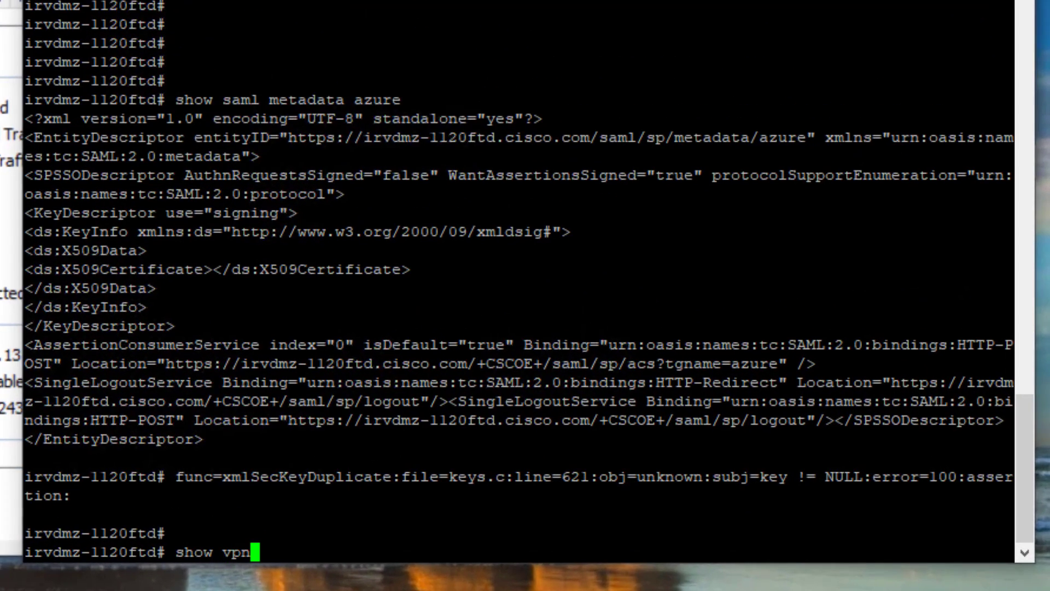
{"action": "type", "text": "-se"}
{"action": "key", "text": "Tab"}
{"action": "type", "text": "anyconnect"}
{"action": "key", "text": "Return"}
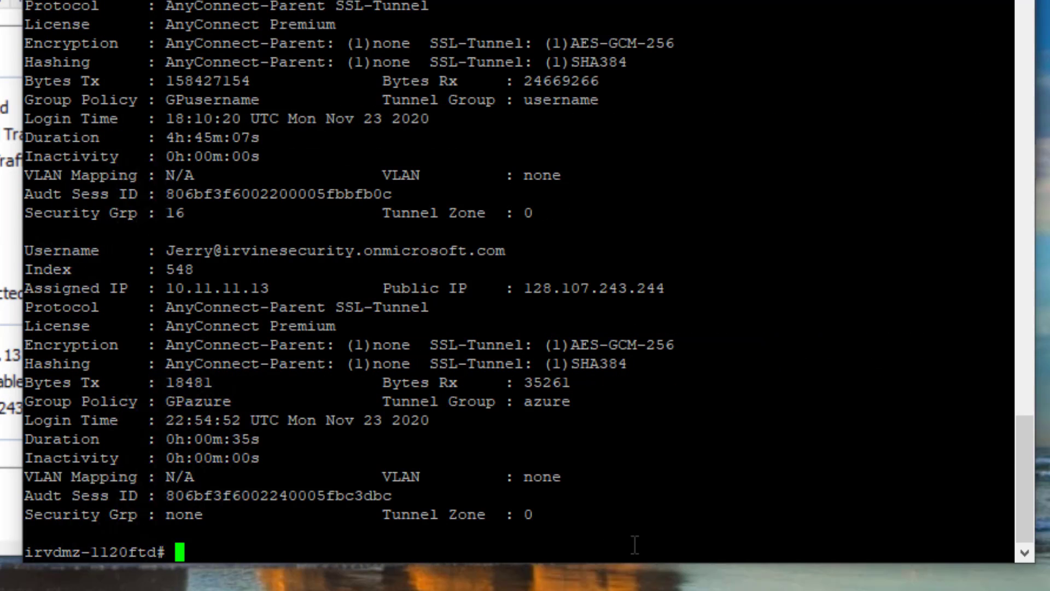
{"action": "left_click_drag", "start_coordinate": [151, 248], "coordinate": [347, 300]}
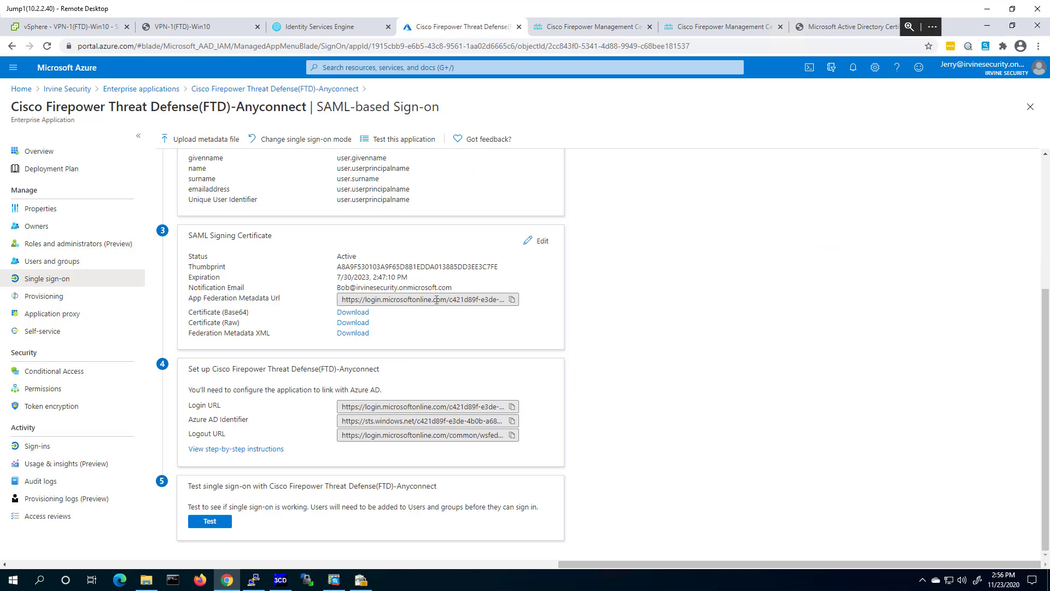
Open the FTD-Anyconnect Basic SAML Configuration editor showing its identifier, reply and logout URLs.
{"action": "scroll", "coordinate": [448, 313], "scroll_direction": "up", "scroll_amount": 3}
{"action": "scroll", "coordinate": [447, 305], "scroll_direction": "up", "scroll_amount": 1}
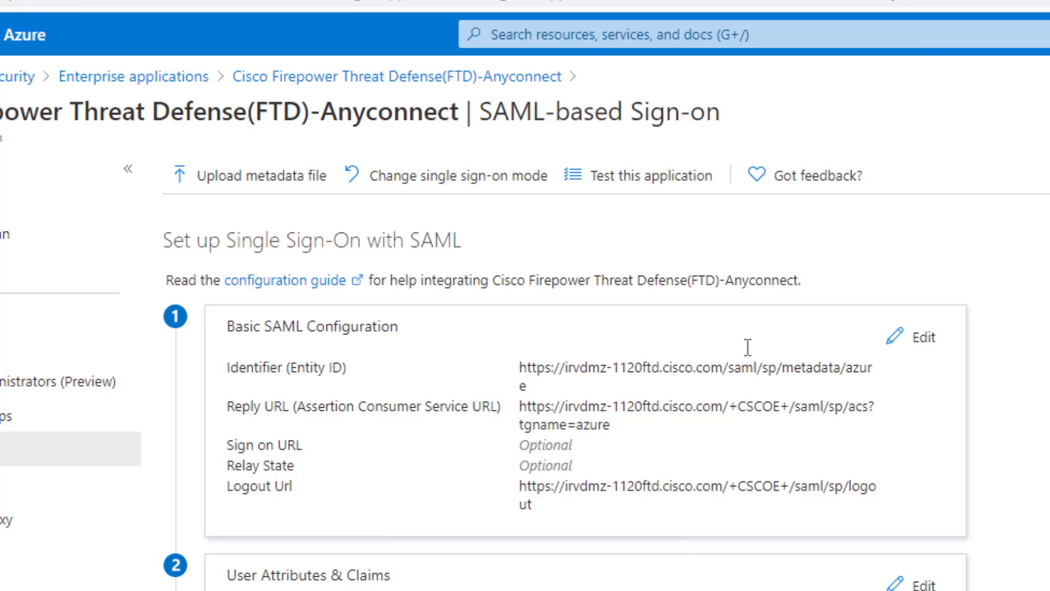
{"action": "left_click", "coordinate": [894, 343]}
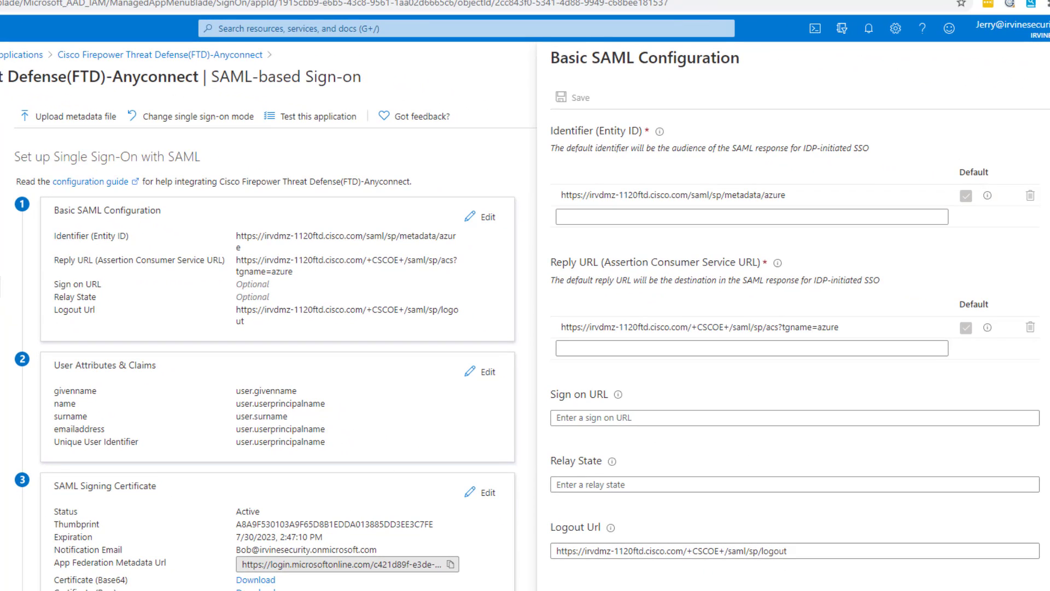
Rerun 'show saml metadata azure' in the firewall's PuTTY session.
{"action": "mouse_move", "coordinate": [135, 590]}
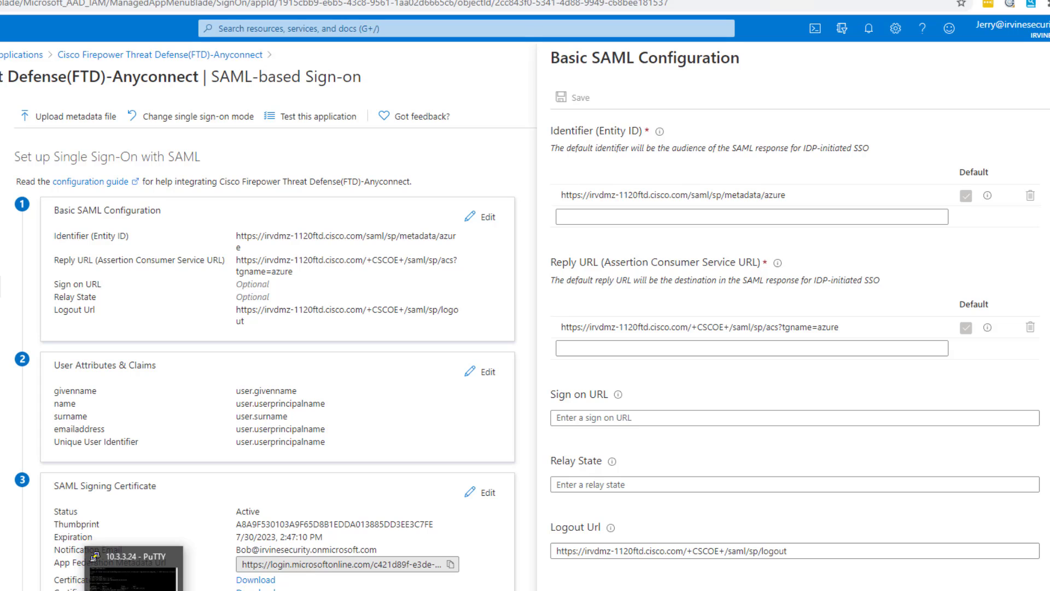
{"action": "left_click", "coordinate": [134, 575]}
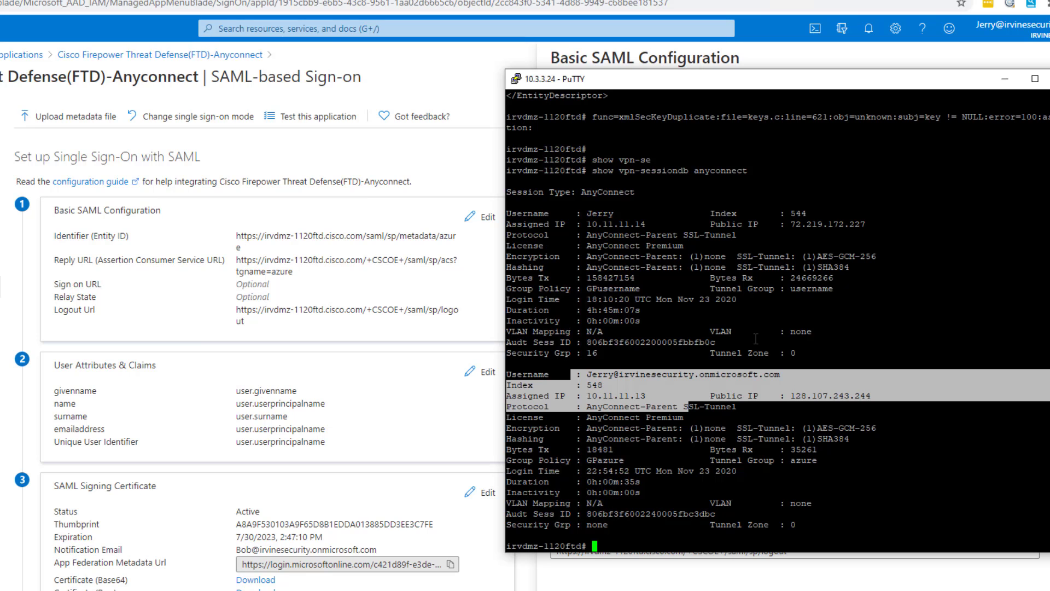
{"action": "key", "text": "Return"}
{"action": "key", "text": "Return"}
{"action": "key", "text": "Return"}
{"action": "key", "text": "Return"}
{"action": "key", "text": "Return"}
{"action": "key", "text": "Return"}
{"action": "key", "text": "Return"}
{"action": "key", "text": "Return"}
{"action": "key", "text": "Return"}
{"action": "key", "text": "Return"}
{"action": "key", "text": "Return"}
{"action": "key", "text": "Return"}
{"action": "key", "text": "Return"}
{"action": "key", "text": "Return"}
{"action": "key", "text": "Return"}
{"action": "key", "text": "Return"}
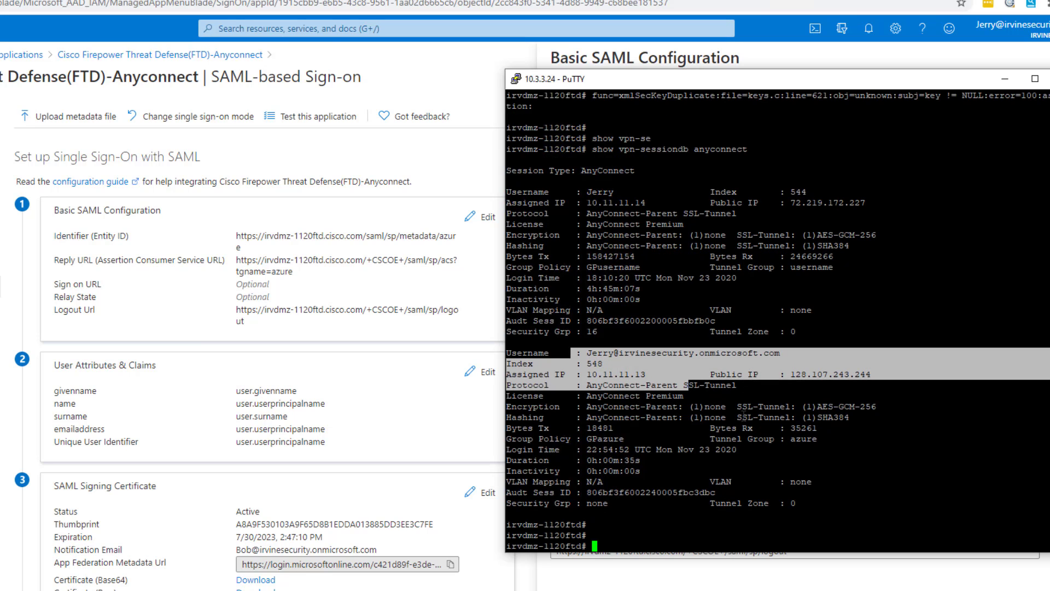
{"action": "key", "text": "Up"}
{"action": "key", "text": "Up"}
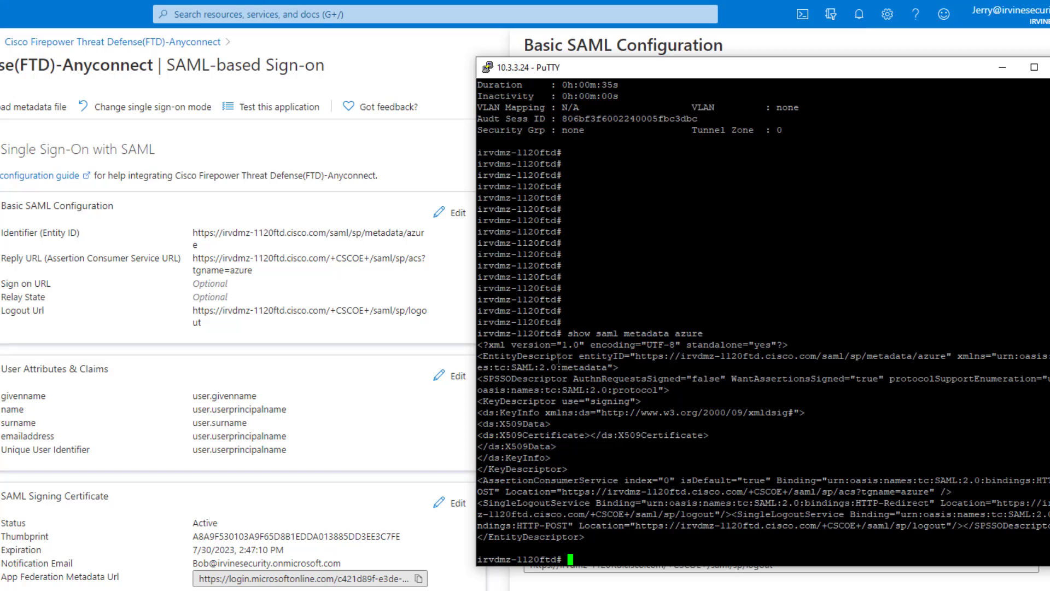
Highlight the metadata's entityID, assertion consumer service URL and logout URL to compare with Azure.
{"action": "left_click_drag", "start_coordinate": [580, 359], "coordinate": [952, 356]}
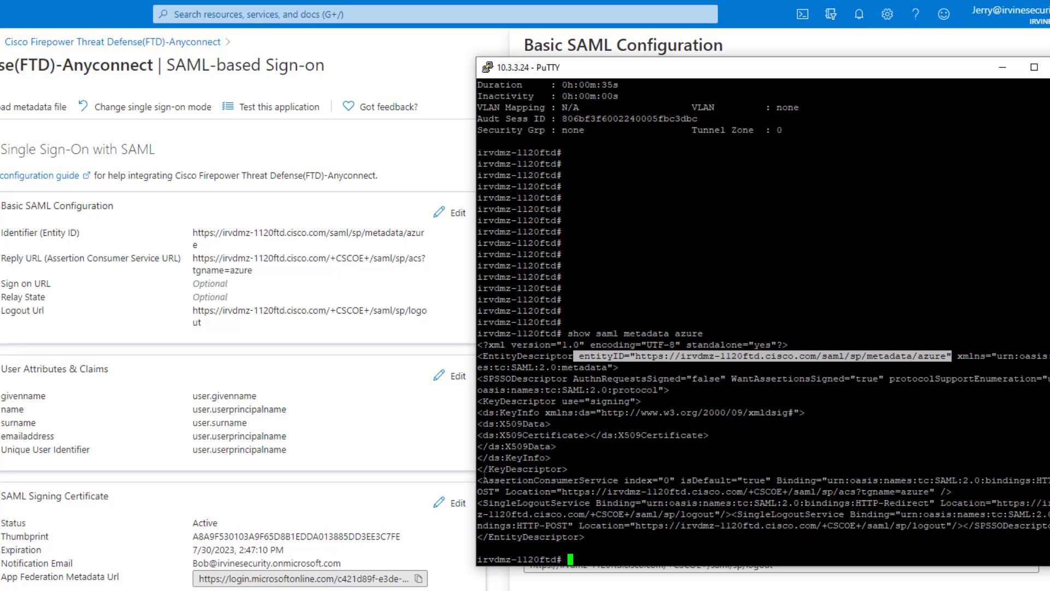
{"action": "left_click_drag", "start_coordinate": [477, 481], "coordinate": [933, 492]}
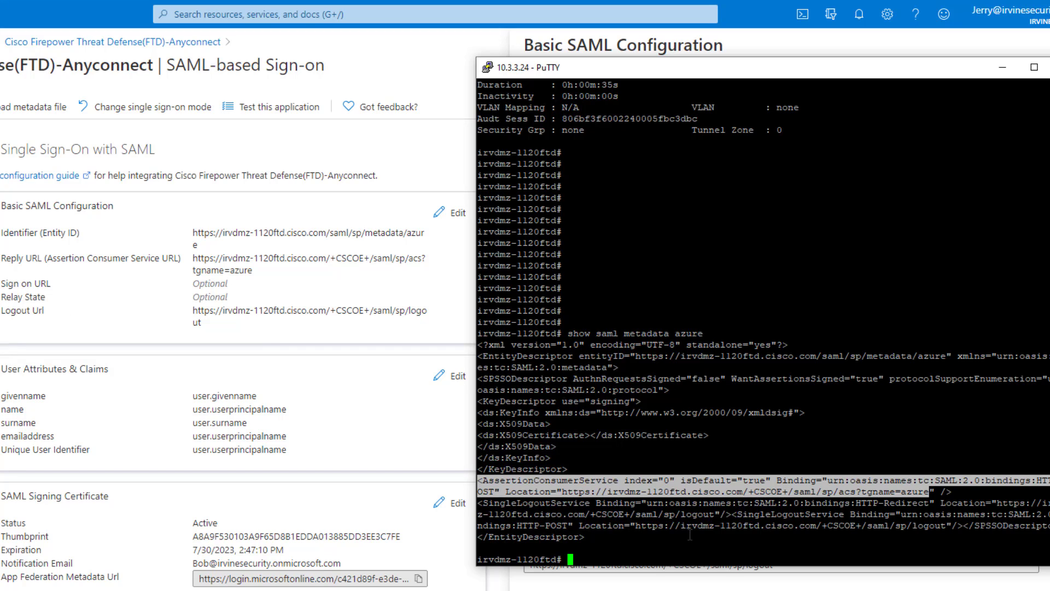
{"action": "left_click_drag", "start_coordinate": [526, 505], "coordinate": [755, 518]}
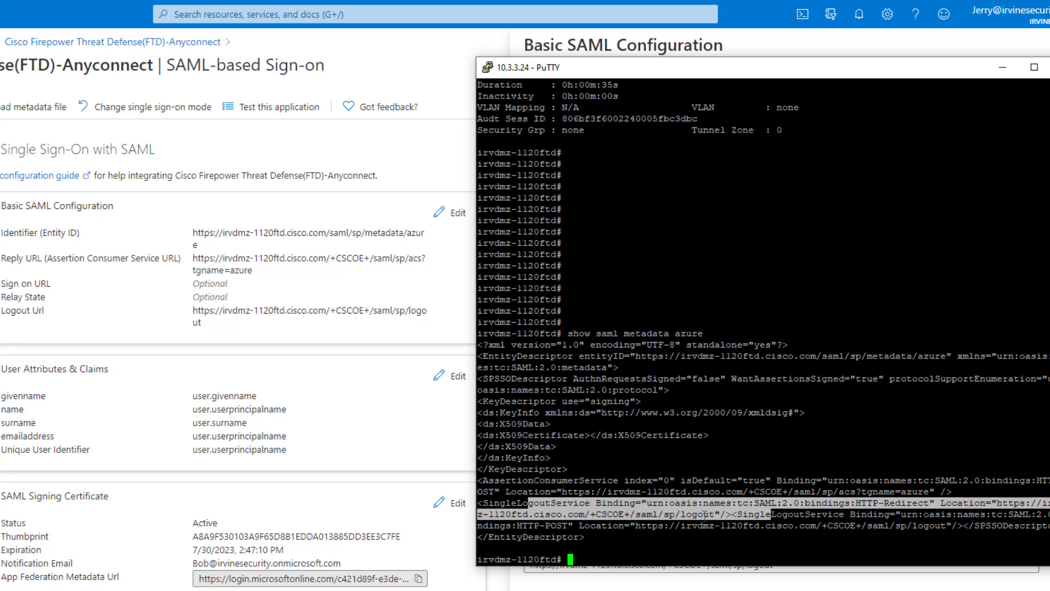
{"action": "left_click_drag", "start_coordinate": [639, 529], "coordinate": [946, 530]}
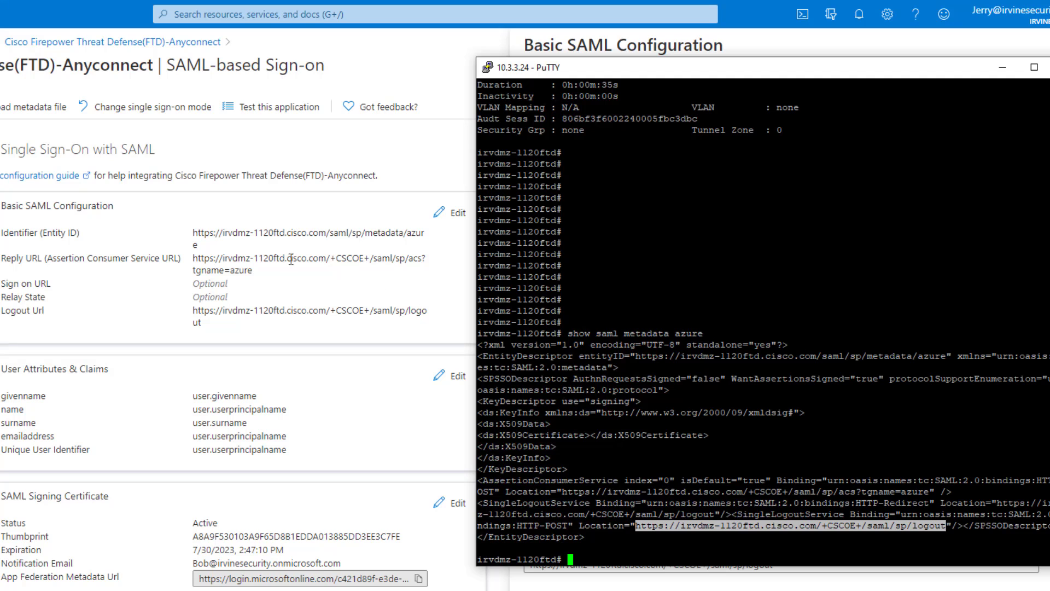
{"action": "scroll", "coordinate": [286, 396], "scroll_direction": "down", "scroll_amount": 3}
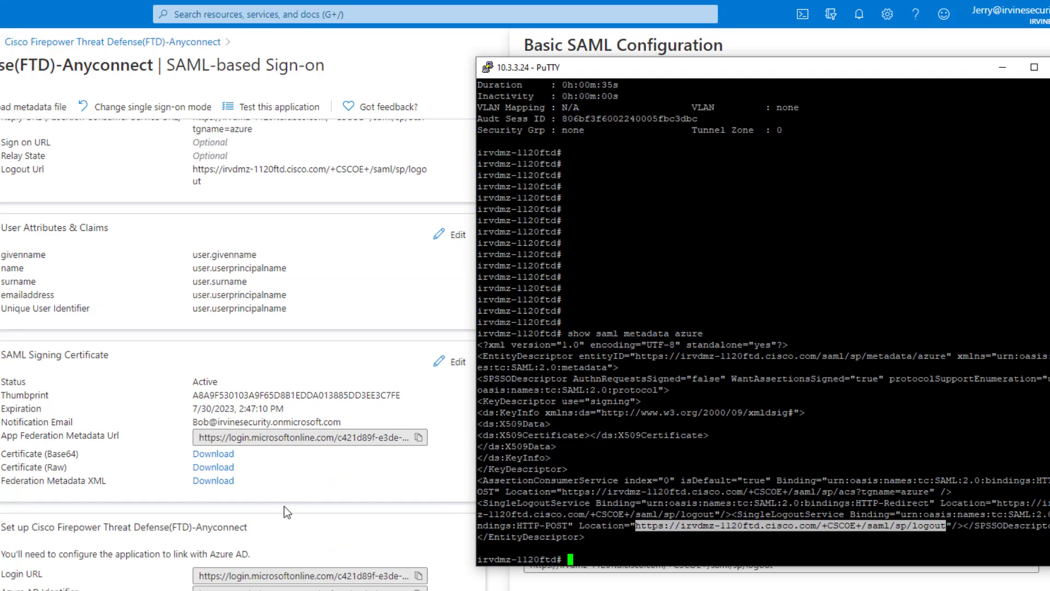
{"action": "scroll", "coordinate": [345, 527], "scroll_direction": "down", "scroll_amount": 3}
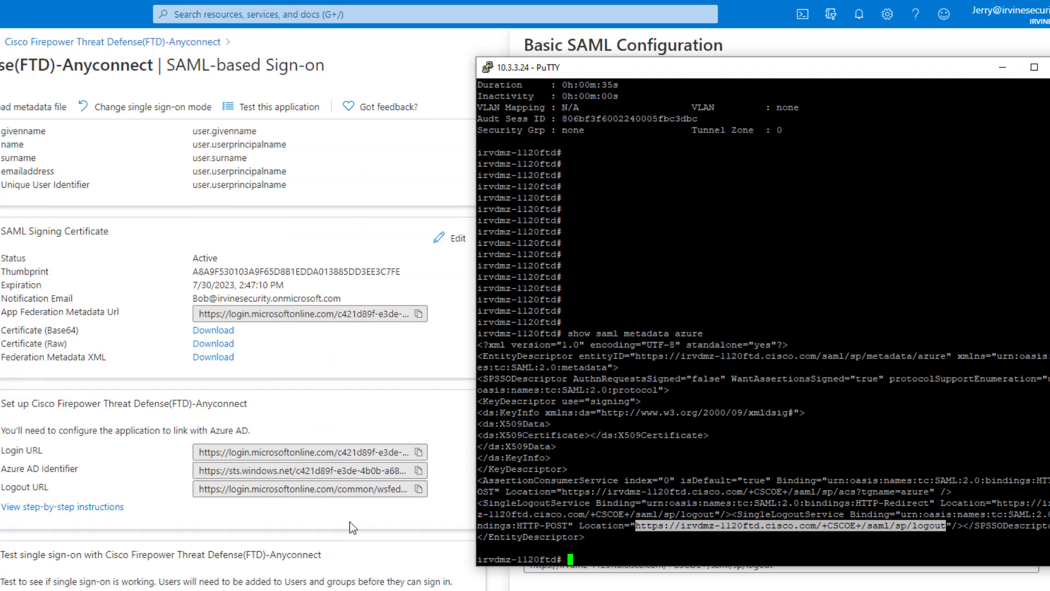
{"action": "scroll", "coordinate": [384, 441], "scroll_direction": "up", "scroll_amount": 3}
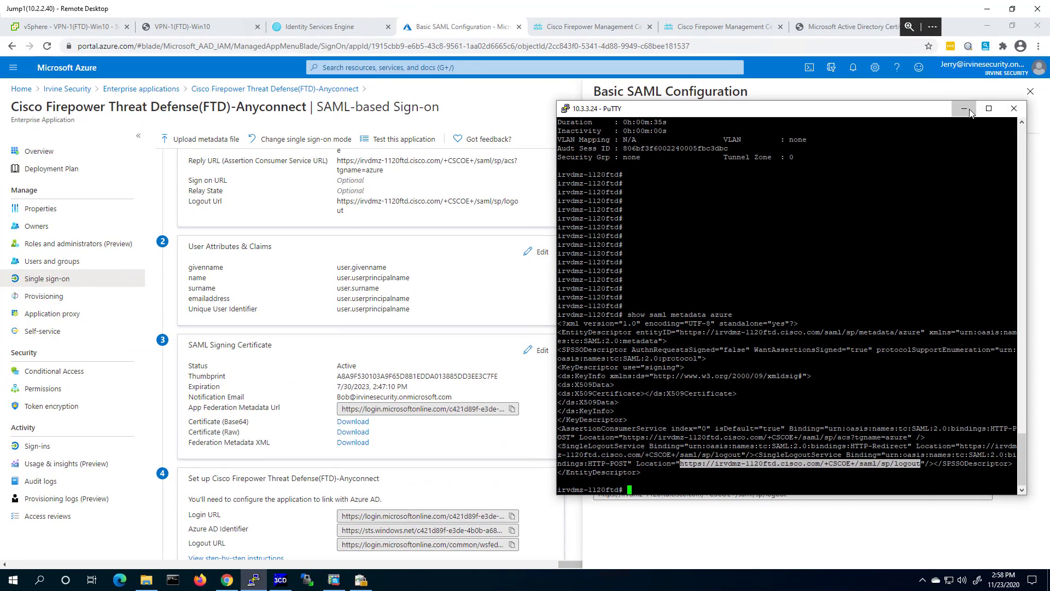
Minimize PuTTY and close the Basic SAML Configuration panel without changes.
{"action": "left_click", "coordinate": [964, 109]}
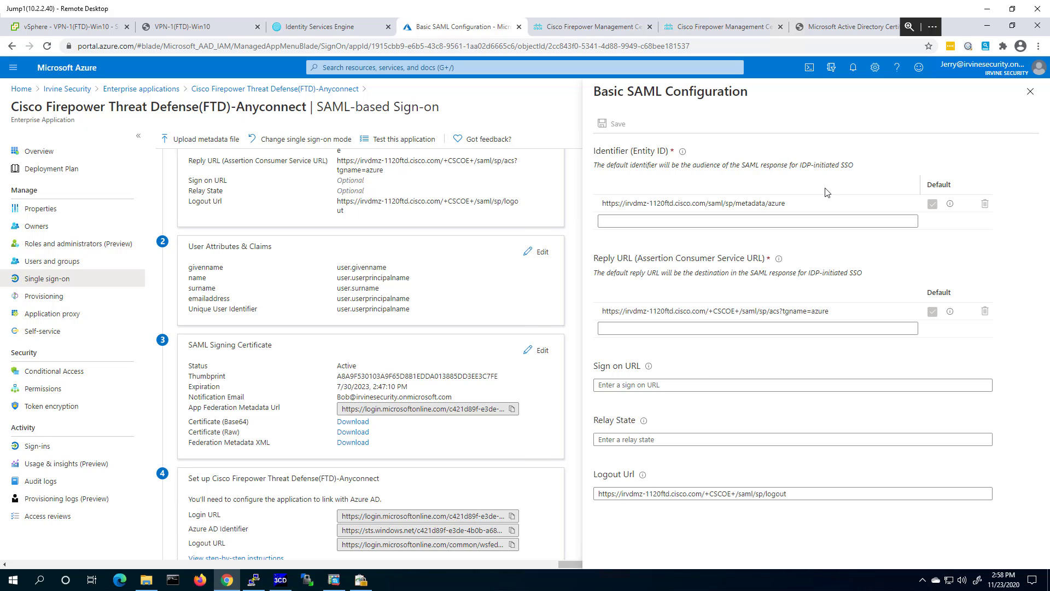
{"action": "left_click", "coordinate": [1031, 91]}
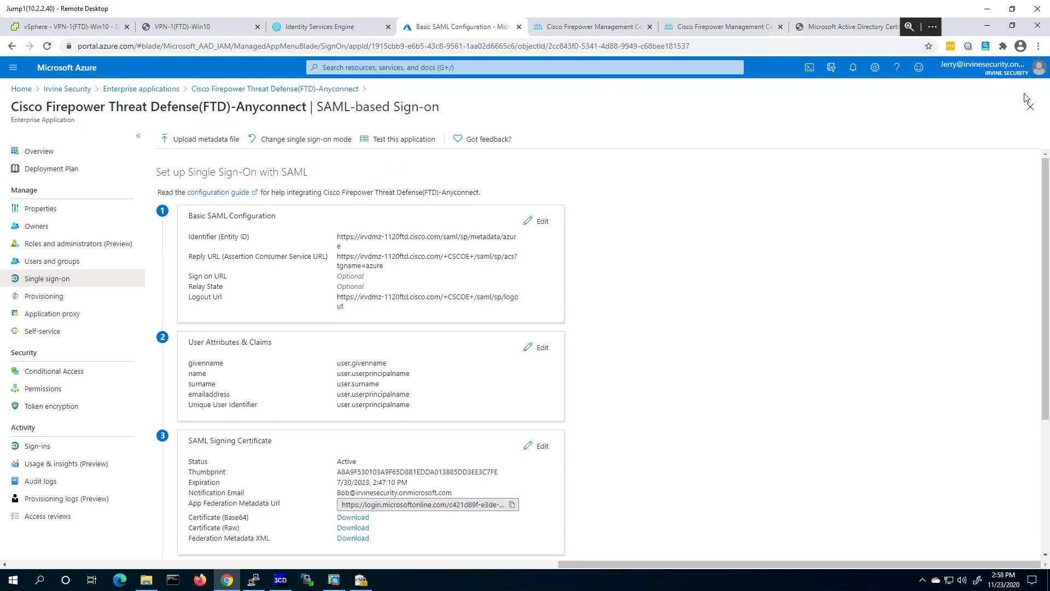